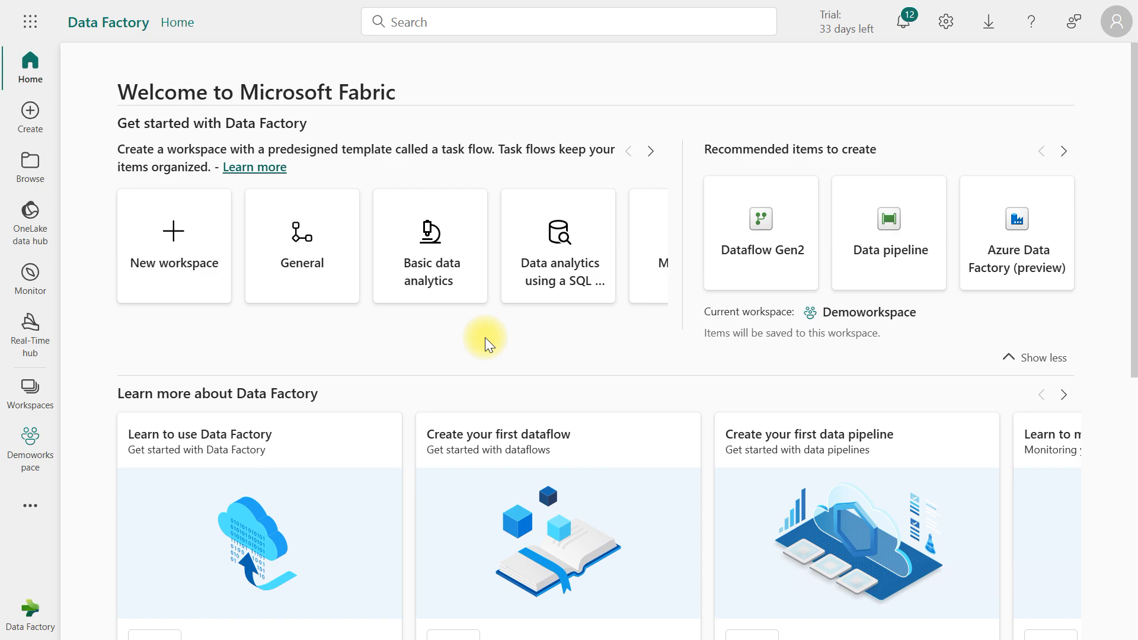
Step: Create a data pipeline named pl_metadata_activity in Demoworkspace
left_click(18, 392)
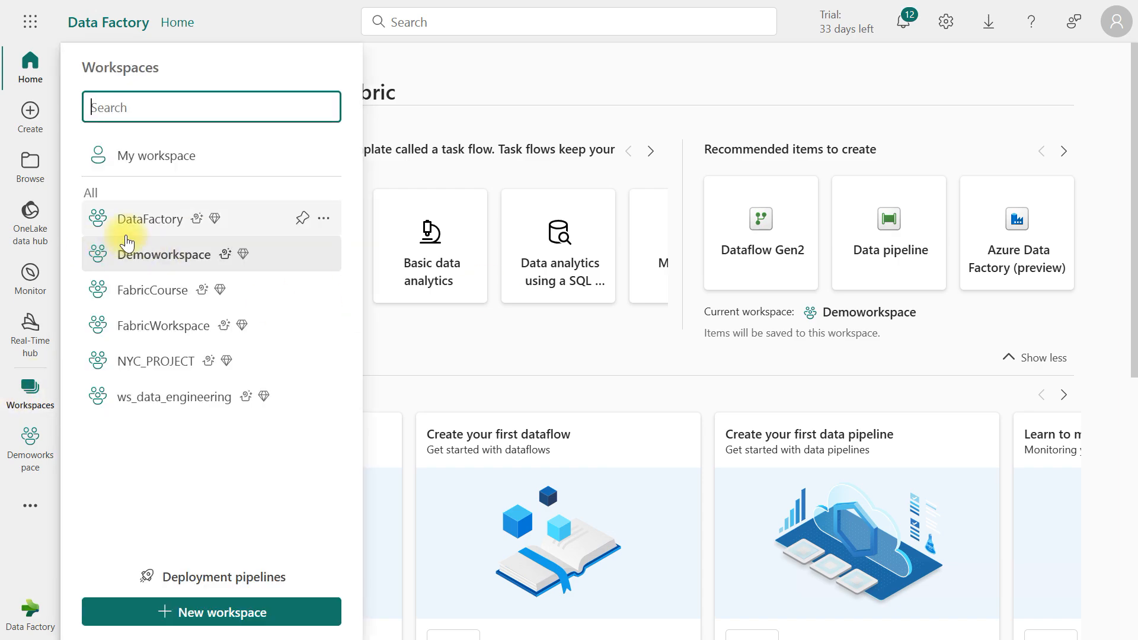
left_click(178, 264)
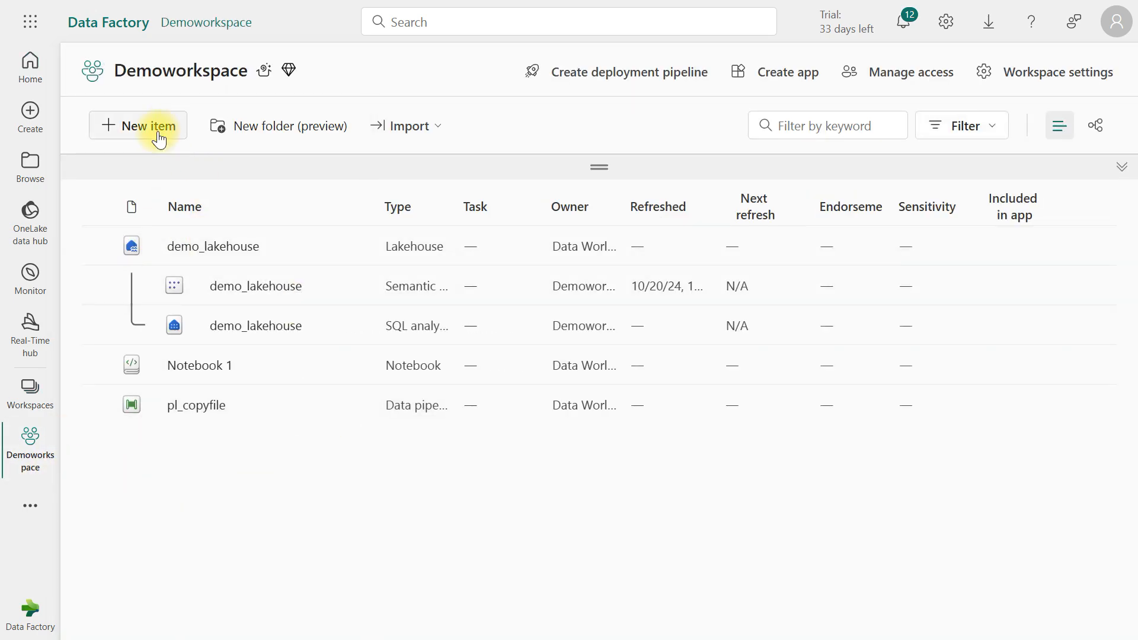
left_click(140, 129)
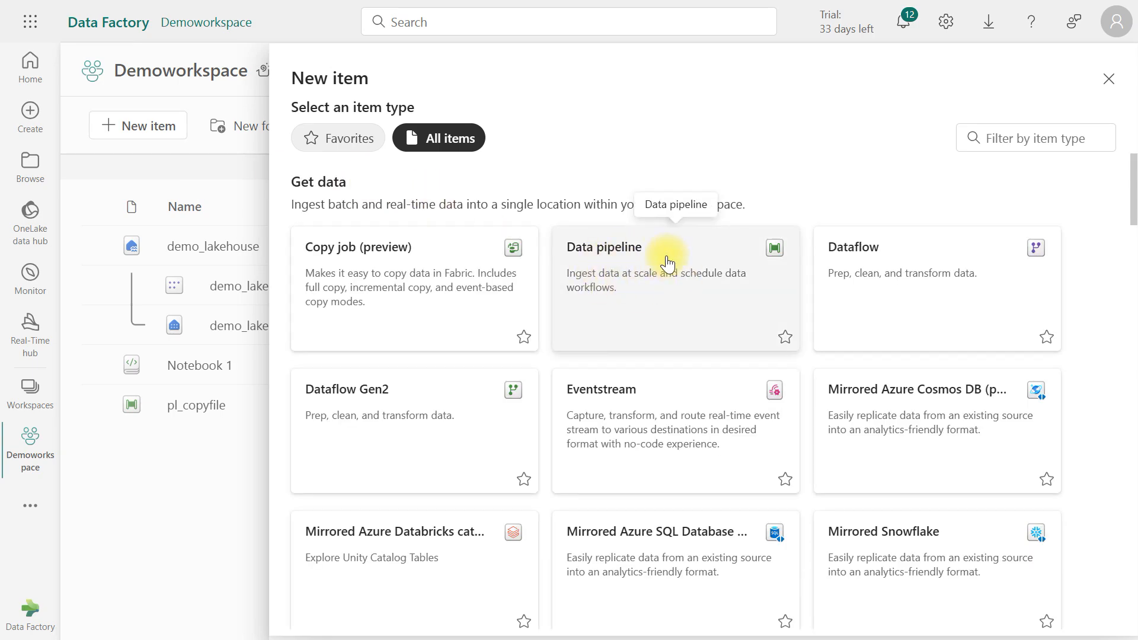
left_click(618, 263)
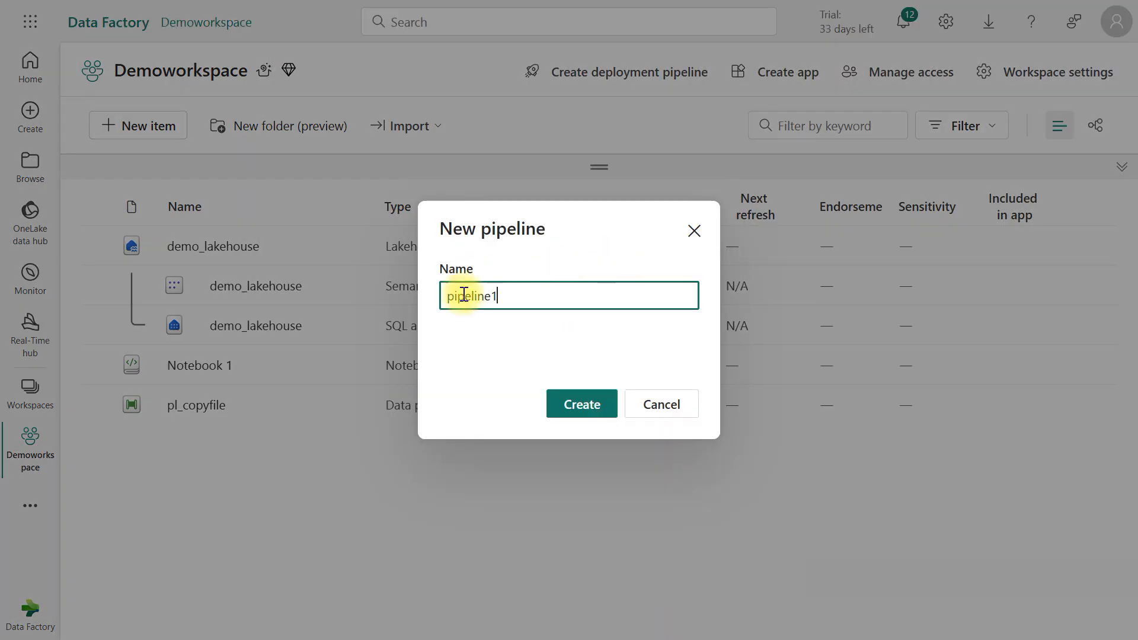
double_click(513, 297)
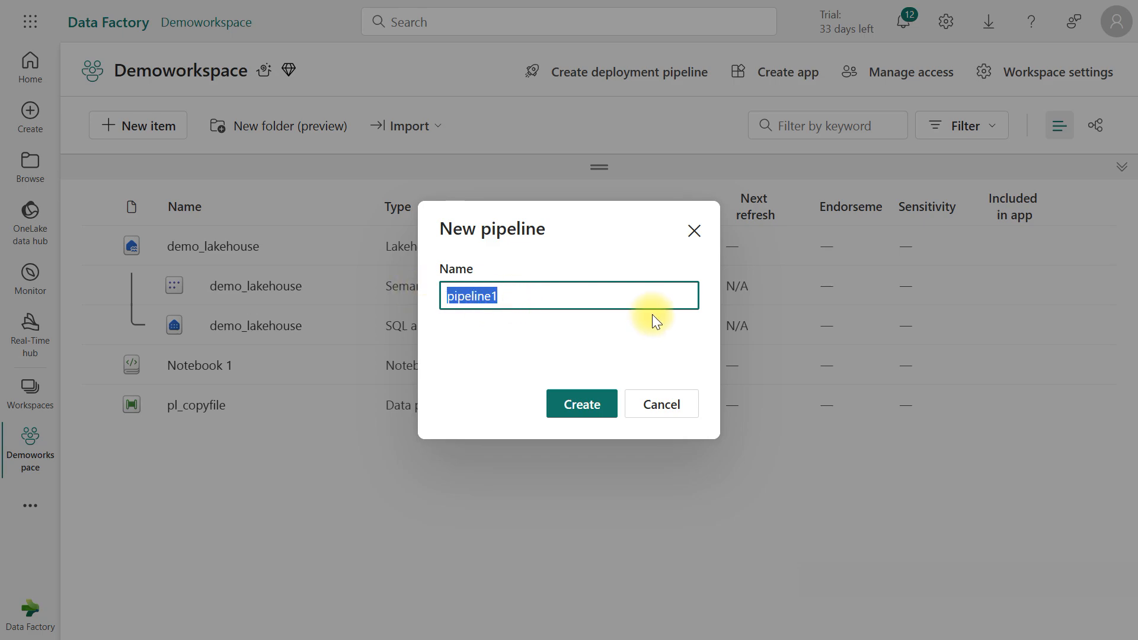
type("pl")
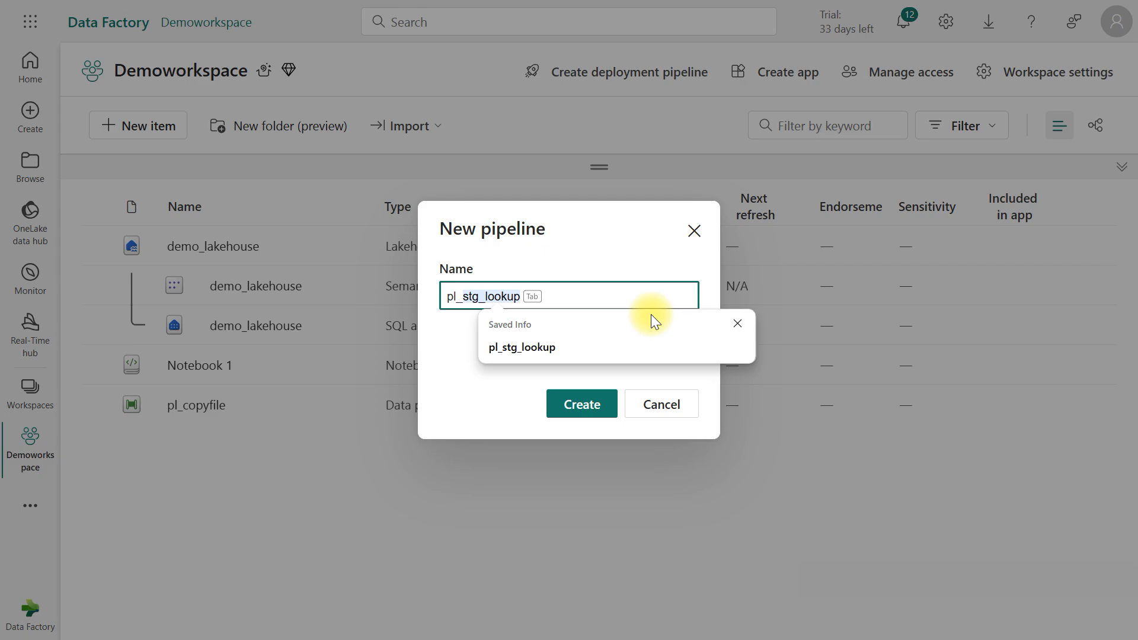
type("_metad")
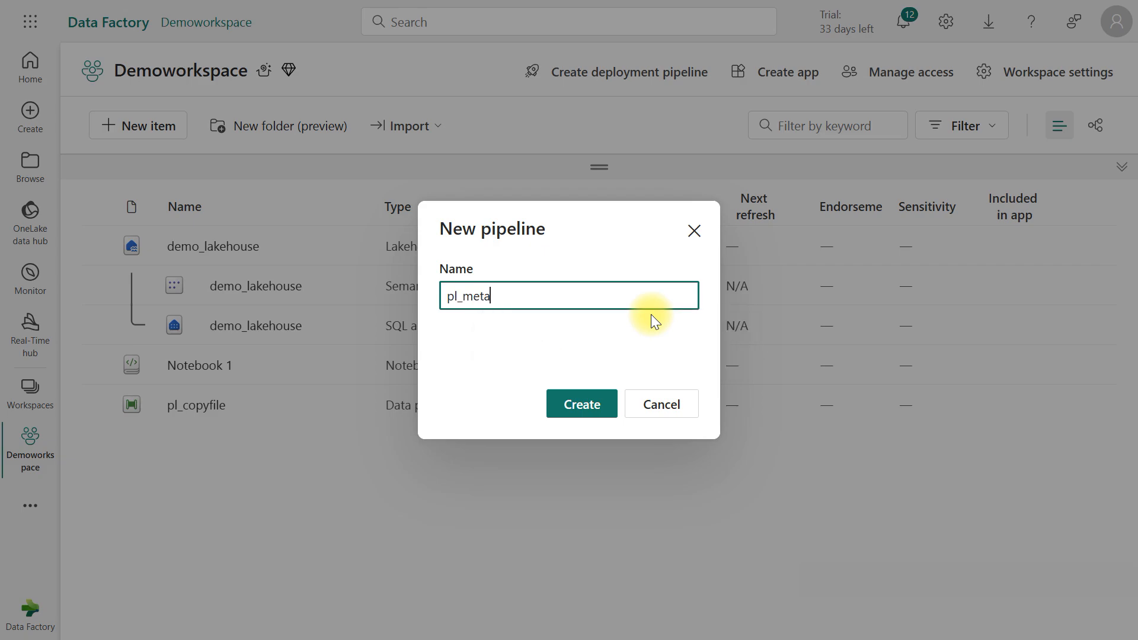
type("ata_activity")
left_click(576, 403)
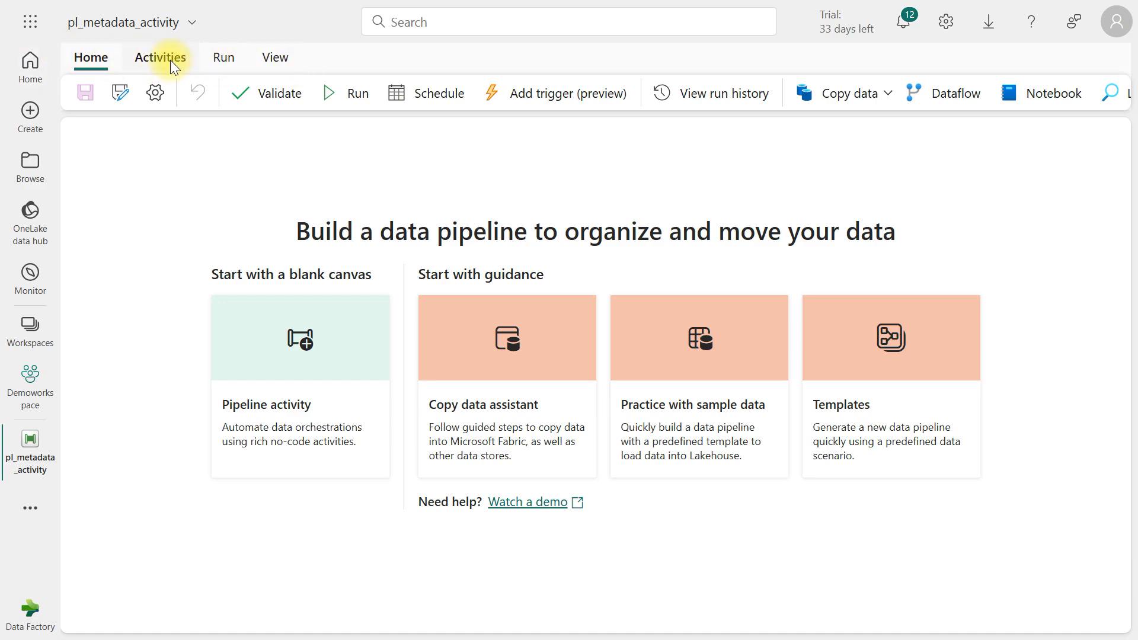
Step: Add a Get Metadata activity to the pipeline canvas, enlarge its properties area and reposition the activity in the remaining canvas
left_click(156, 59)
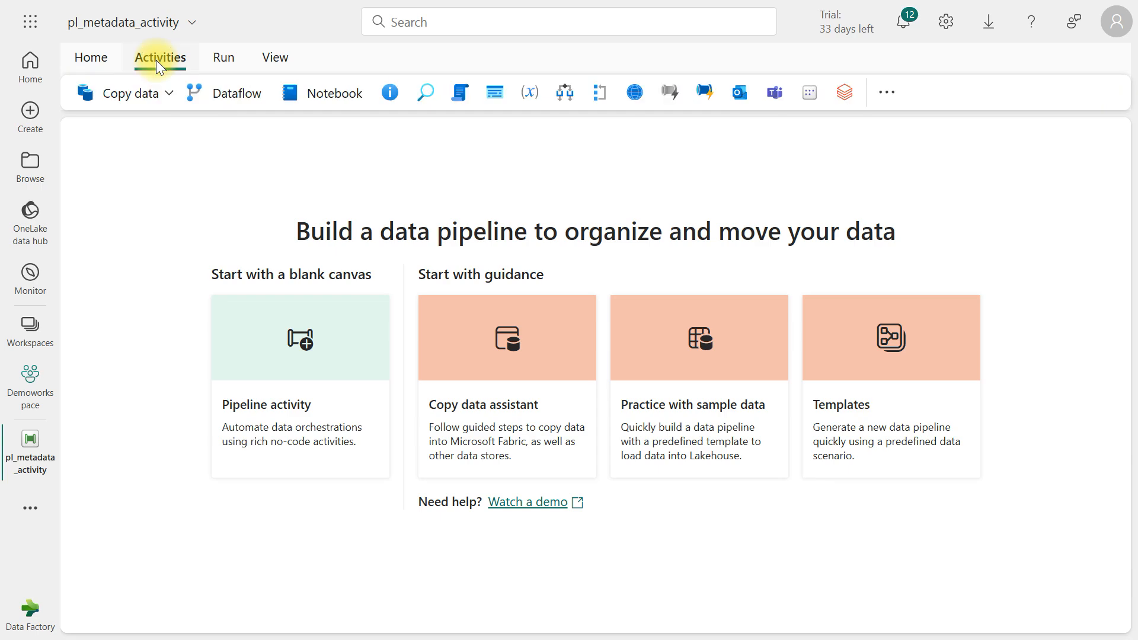
left_click(886, 92)
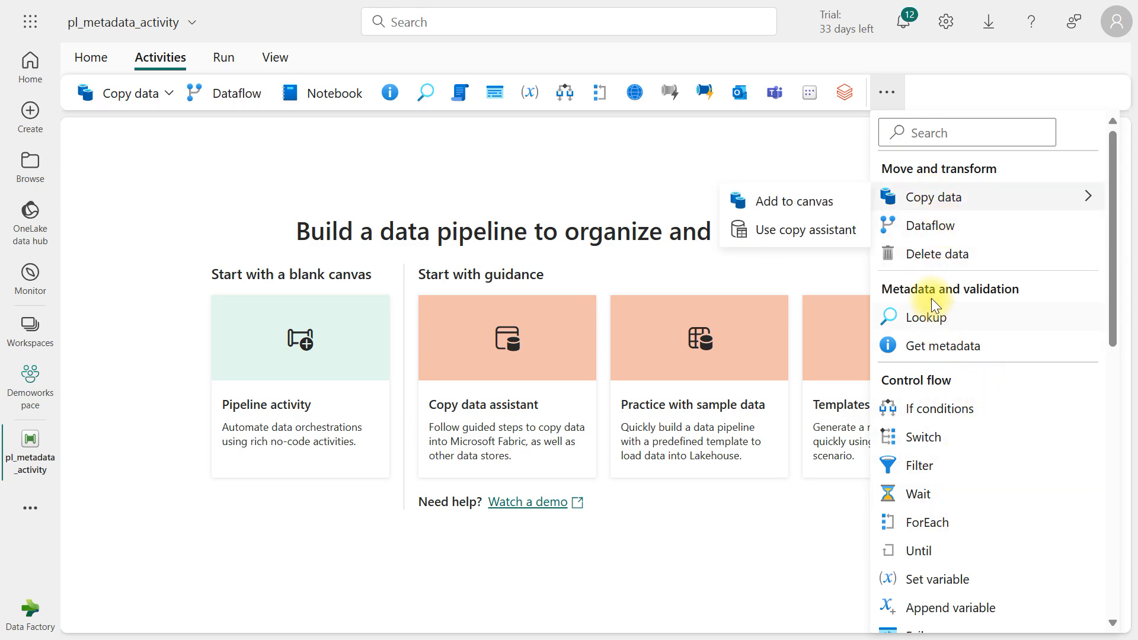
left_click(946, 346)
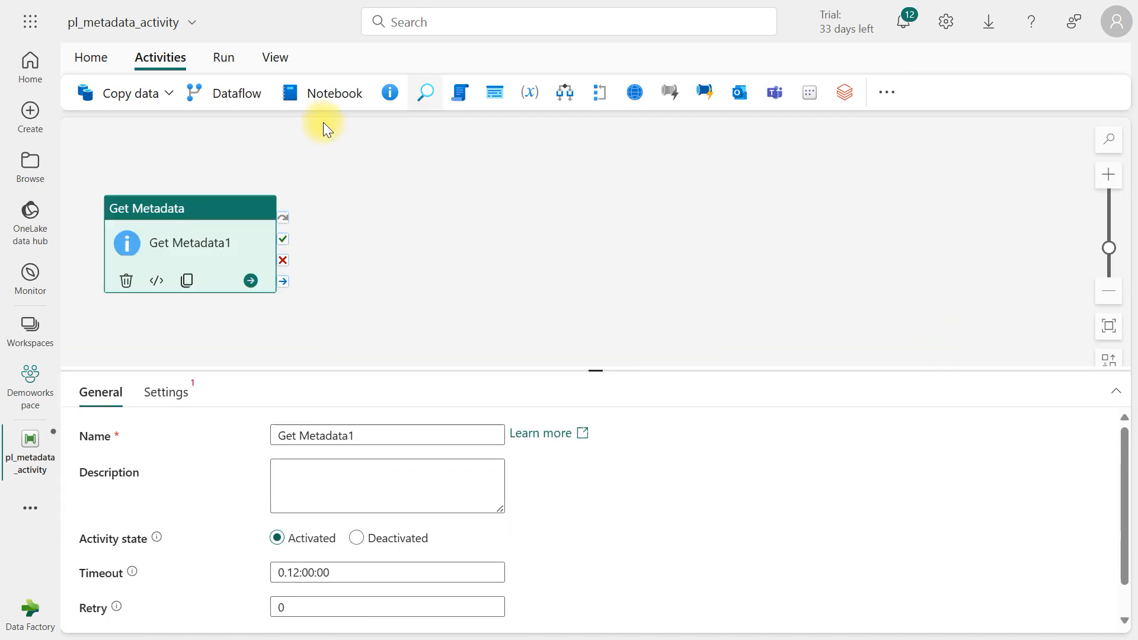
left_click_drag(199, 202, 226, 201)
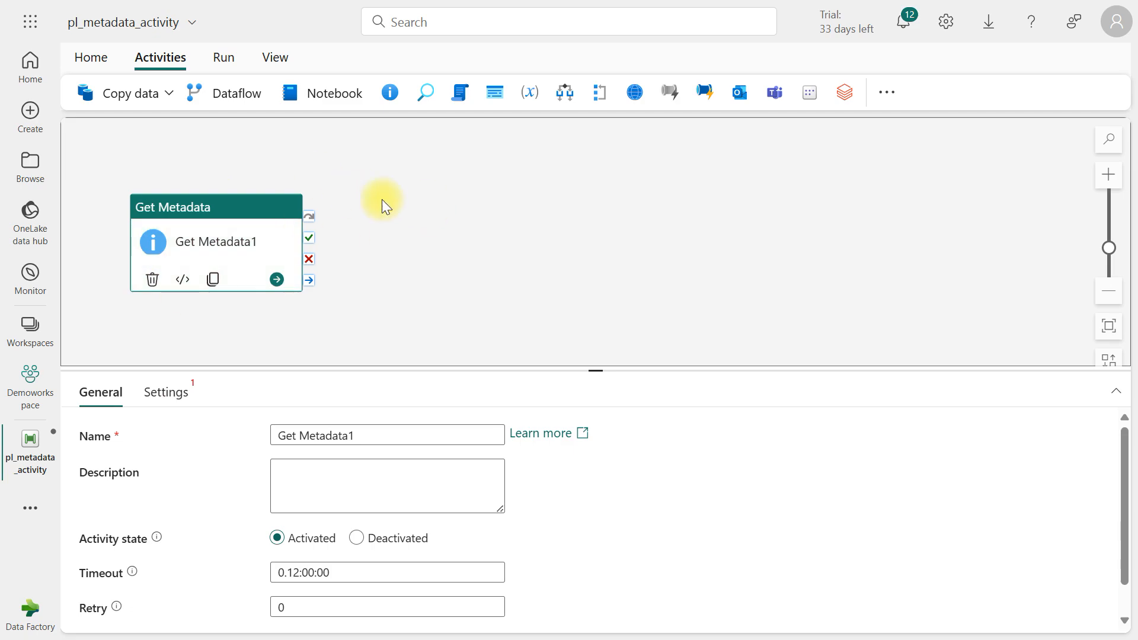
left_click_drag(591, 369, 564, 273)
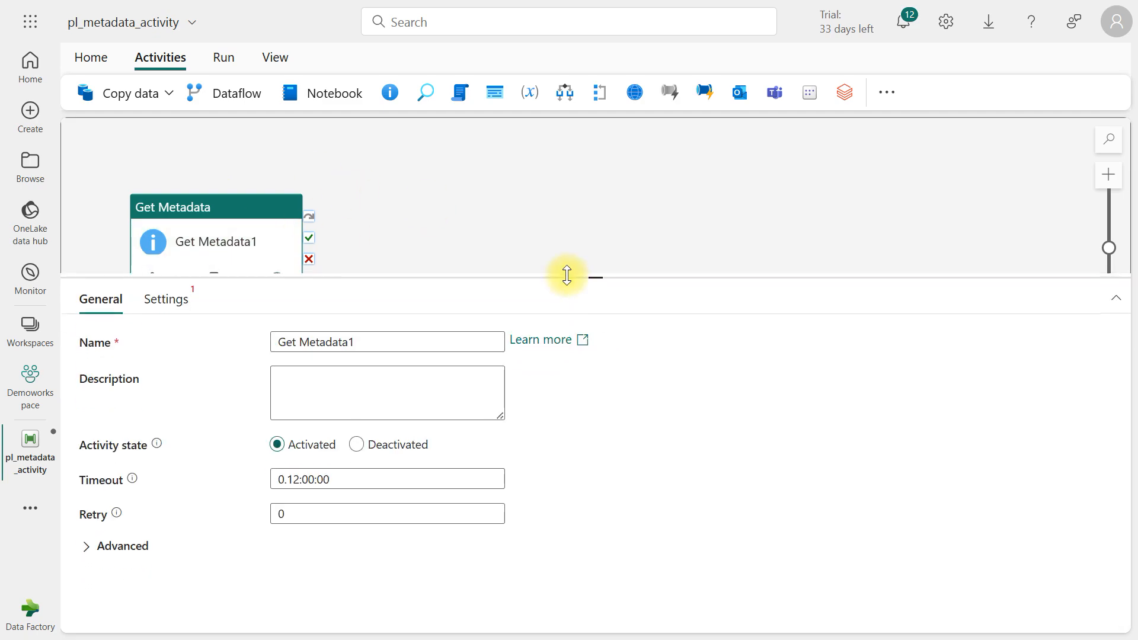
left_click_drag(190, 208, 186, 164)
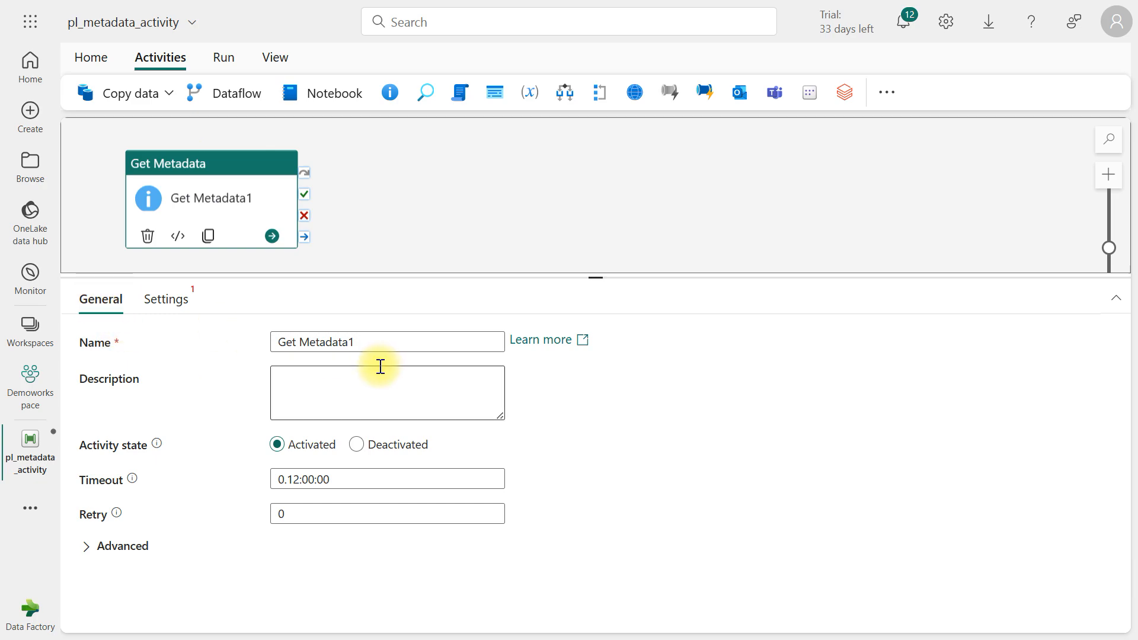
Step: Rename the activity to Get Metadata demo and leave its activity state set to Activated
left_click(356, 343)
key("BackSpace")
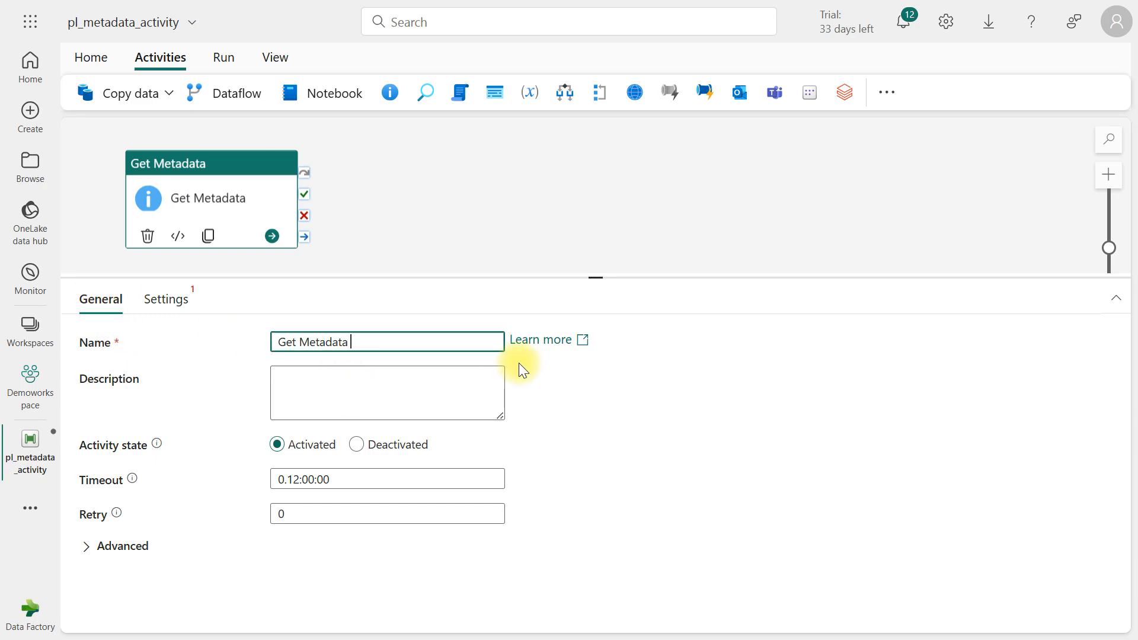
type("demo")
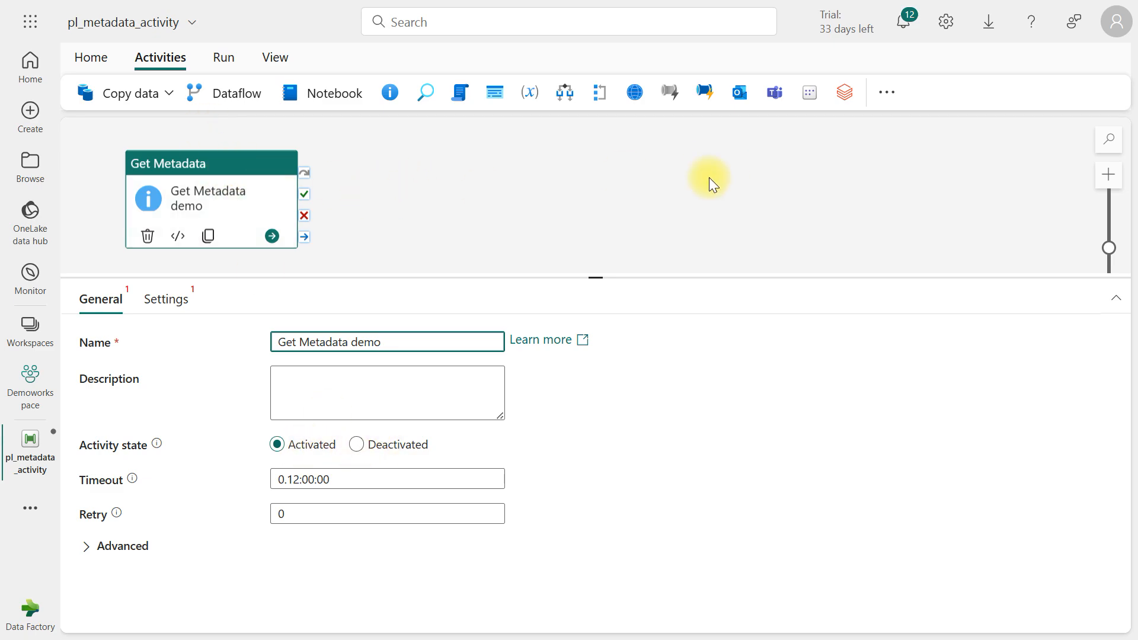
left_click(356, 446)
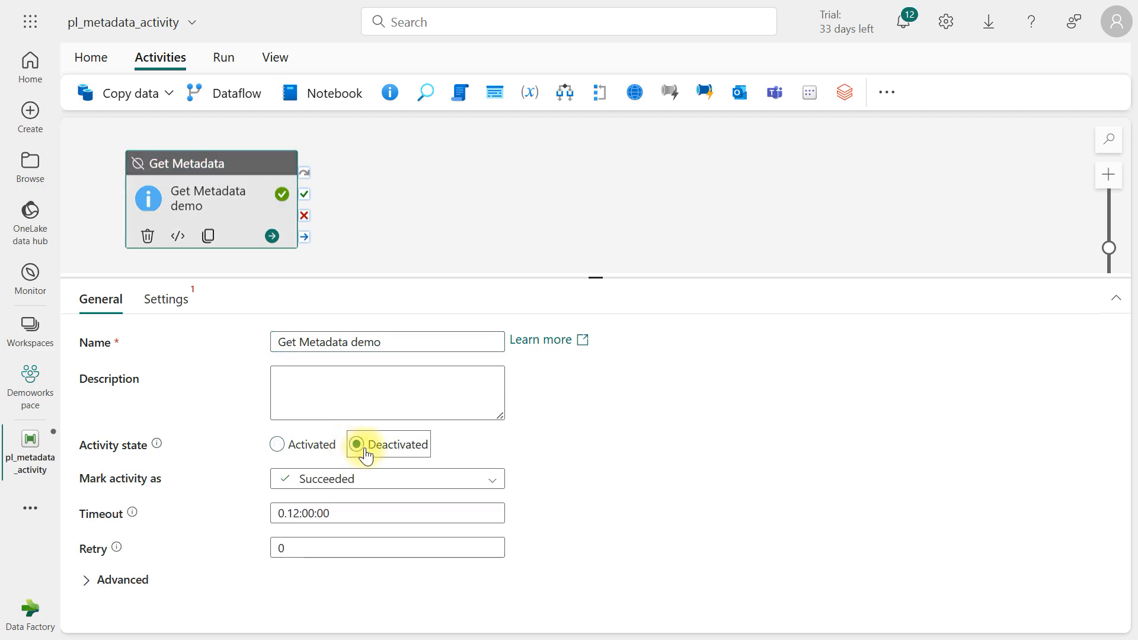
left_click(276, 445)
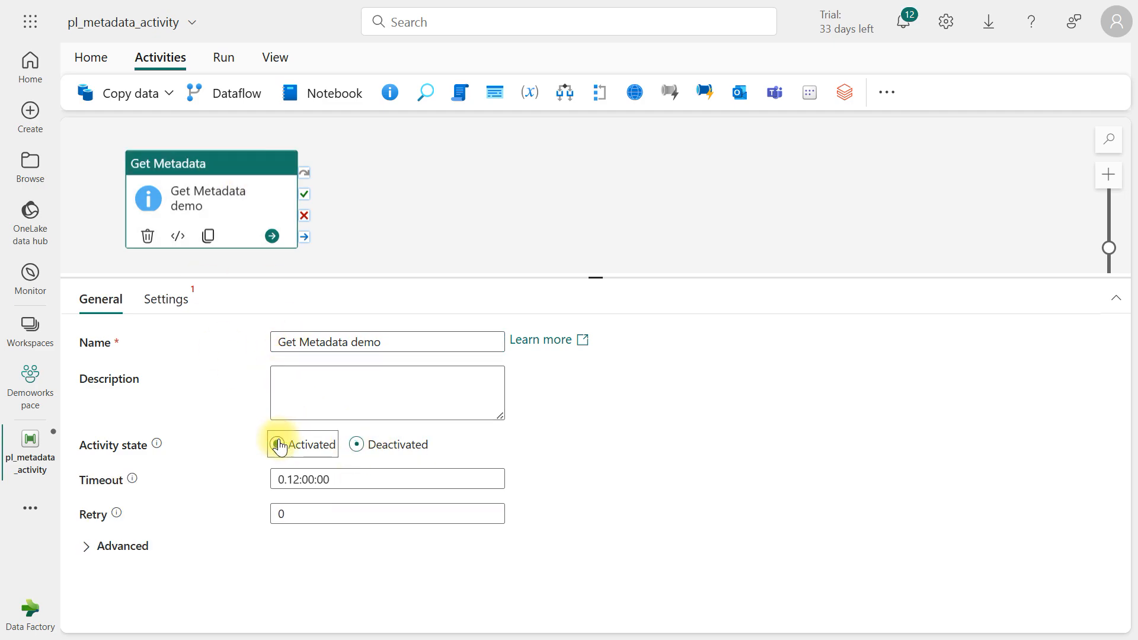
Step: Set the Get Metadata demo activity's connection to the demo_lakehouse lakehouse from the OneLake data hub
left_click(166, 303)
left_click(352, 344)
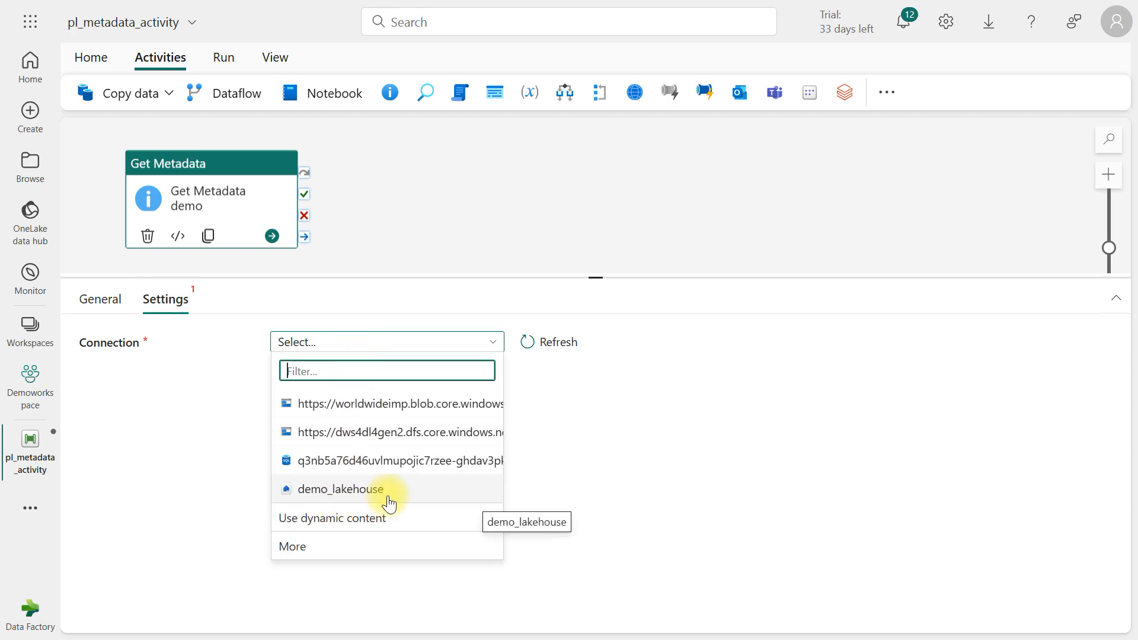
left_click(329, 548)
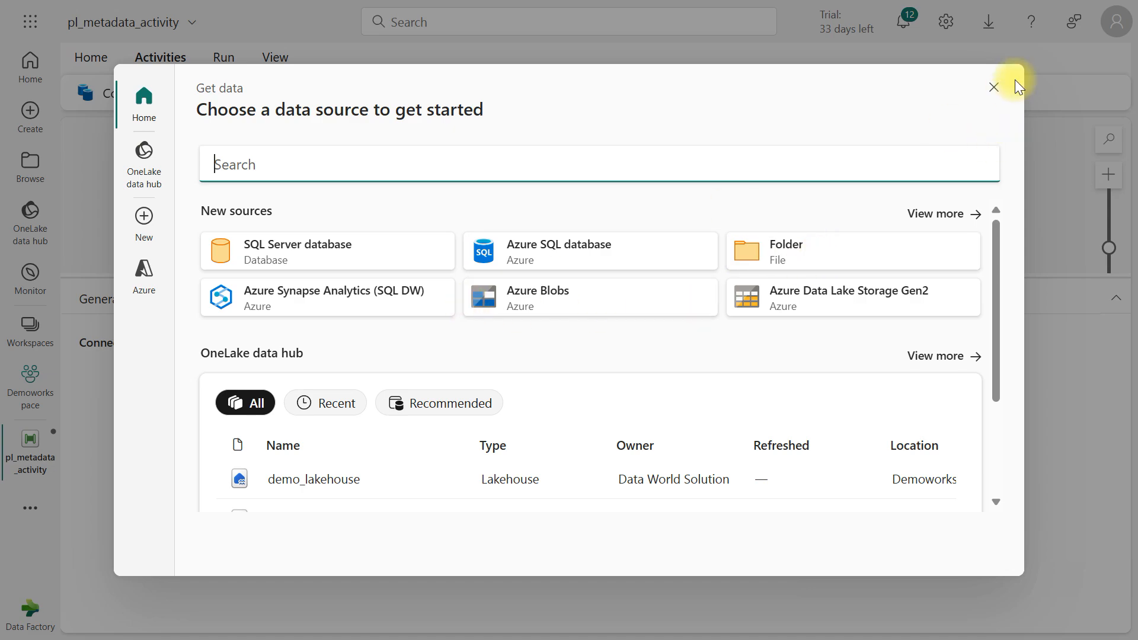
scroll(379, 361, "down", 3)
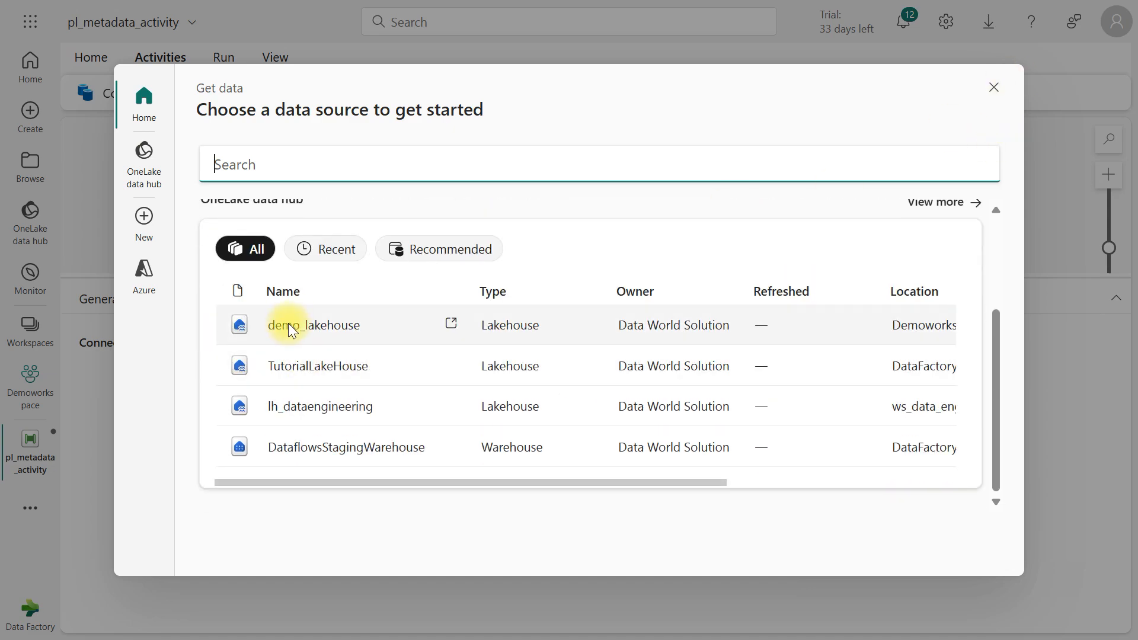
left_click(324, 329)
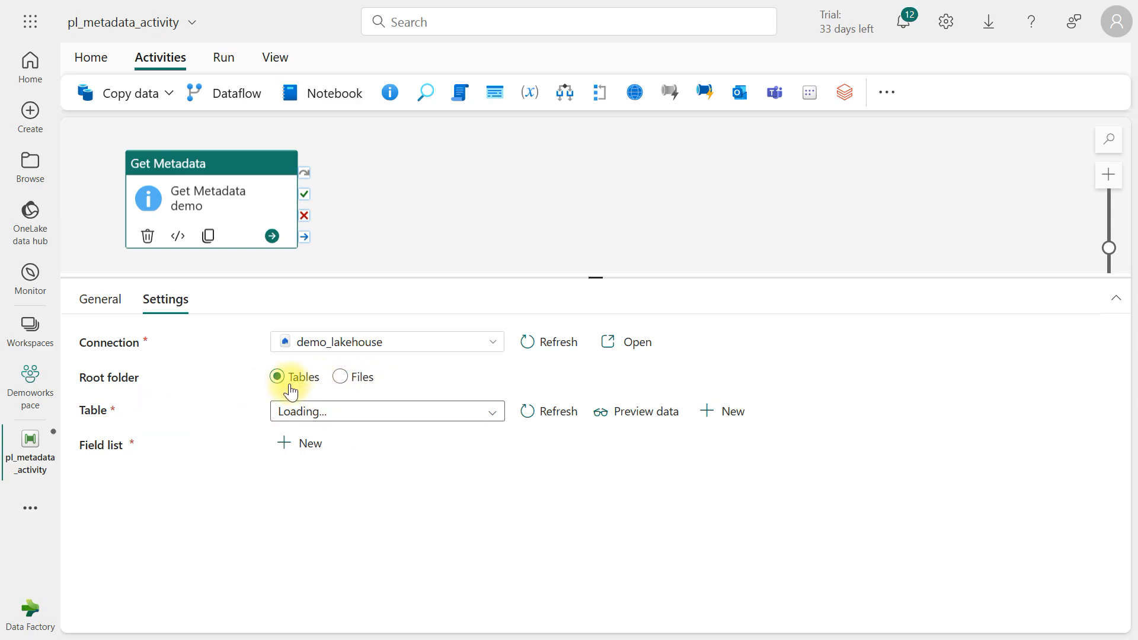
Step: Choose tblcitibike as the table for the Get Metadata demo activity, with Tables as the root folder
left_click(294, 410)
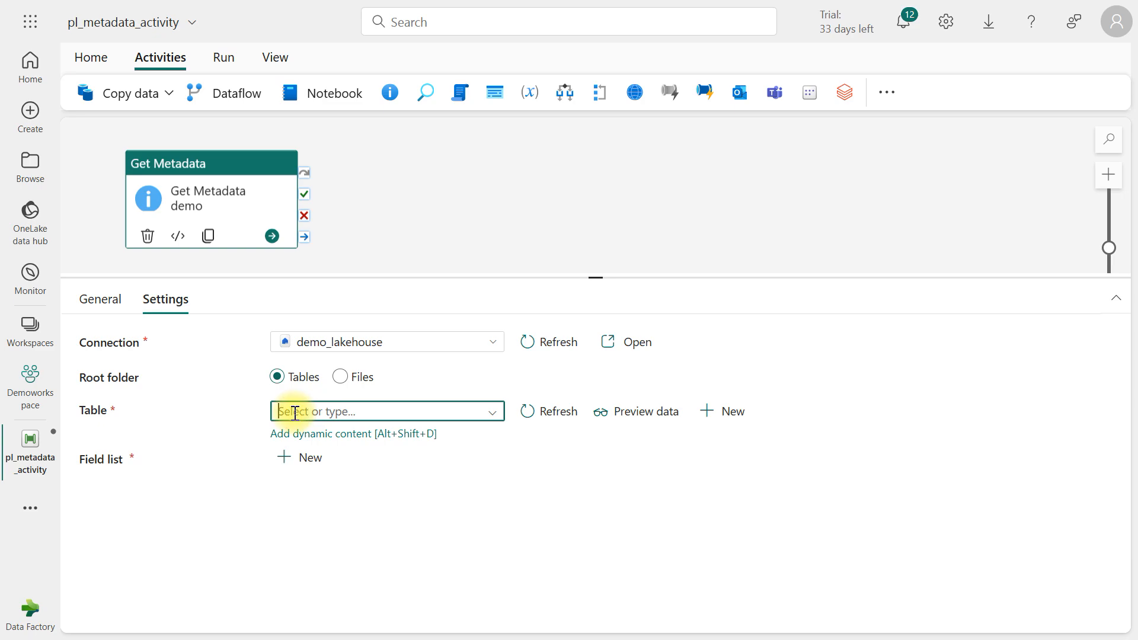
left_click(489, 413)
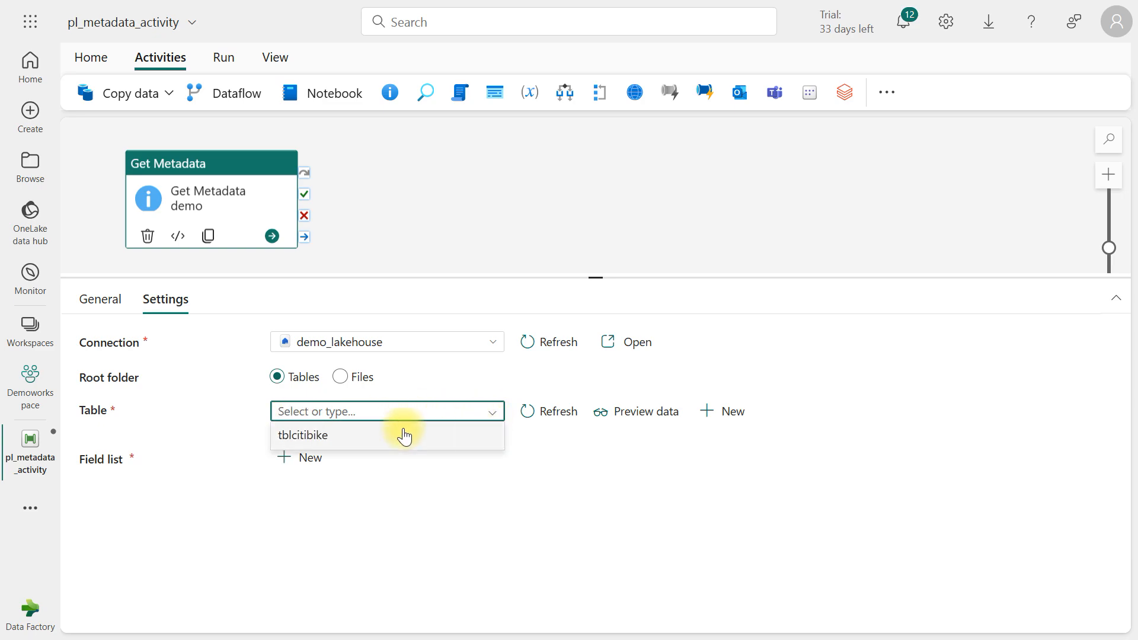
left_click(324, 441)
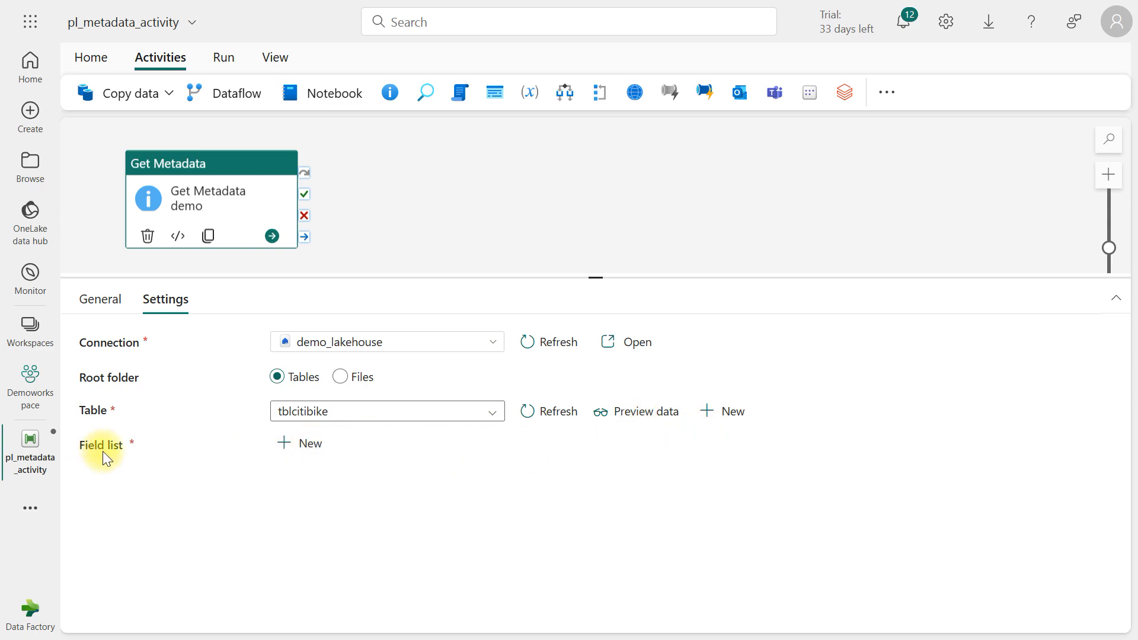
Step: Add the Exists argument to the activity's field list
left_click(294, 442)
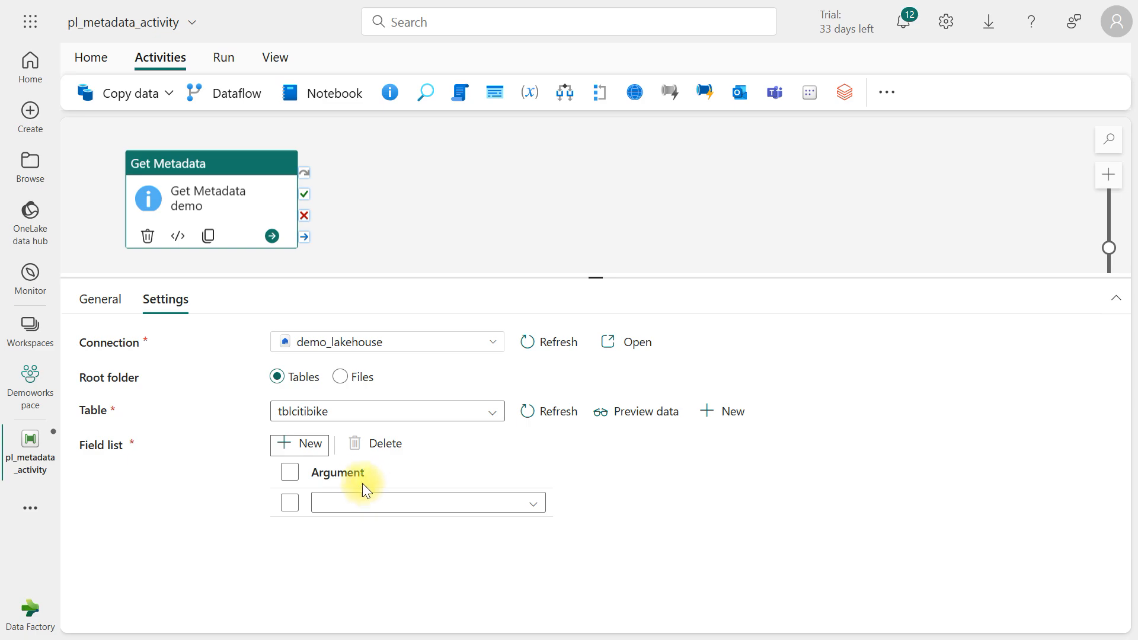
left_click(392, 505)
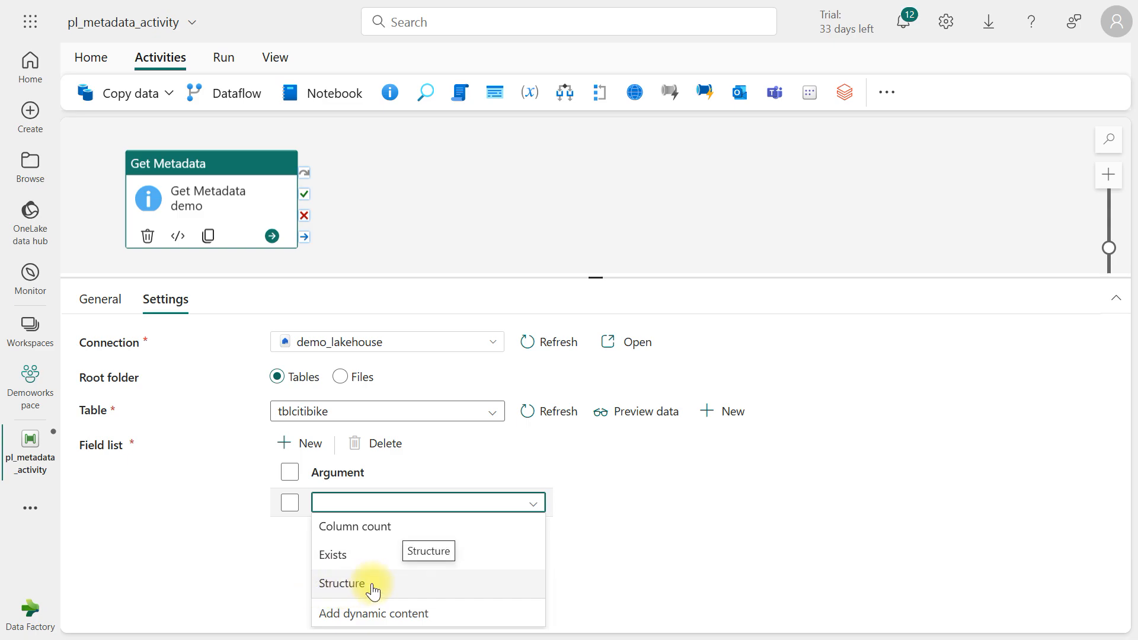
left_click(333, 560)
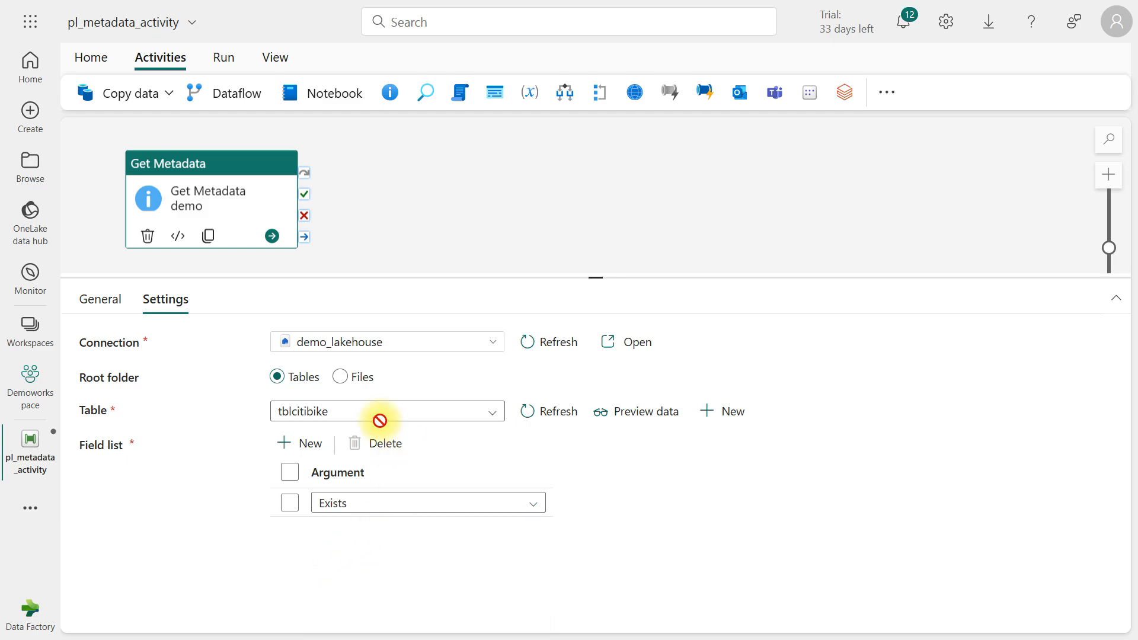
Step: Validate the pipeline, save and run it, and open the run output of the Get Metadata demo activity
left_click(90, 62)
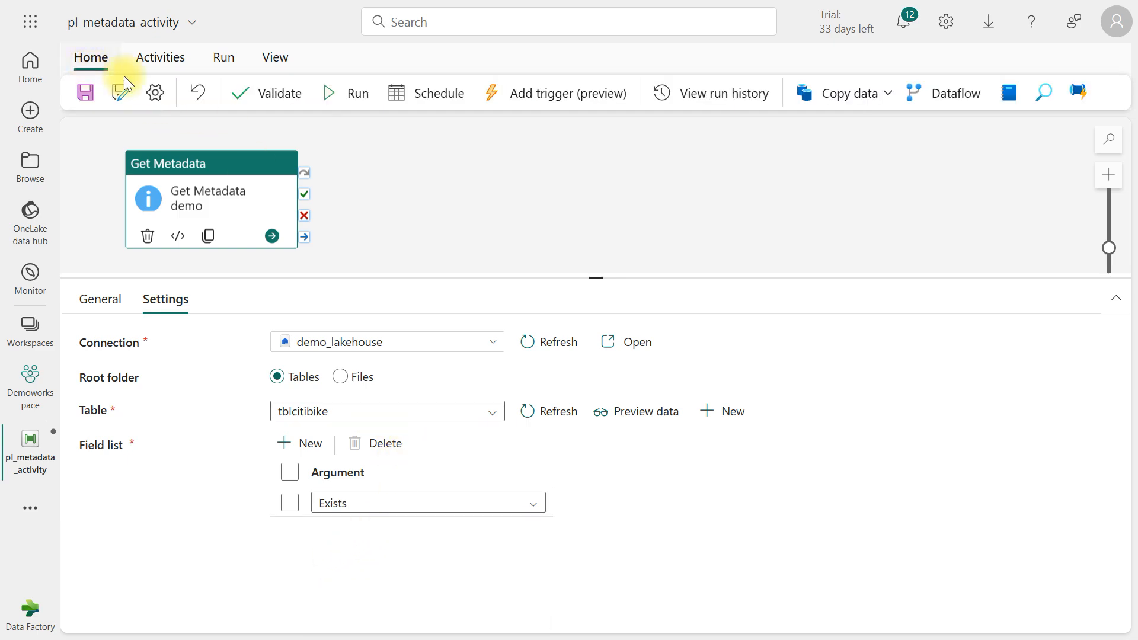
left_click(276, 105)
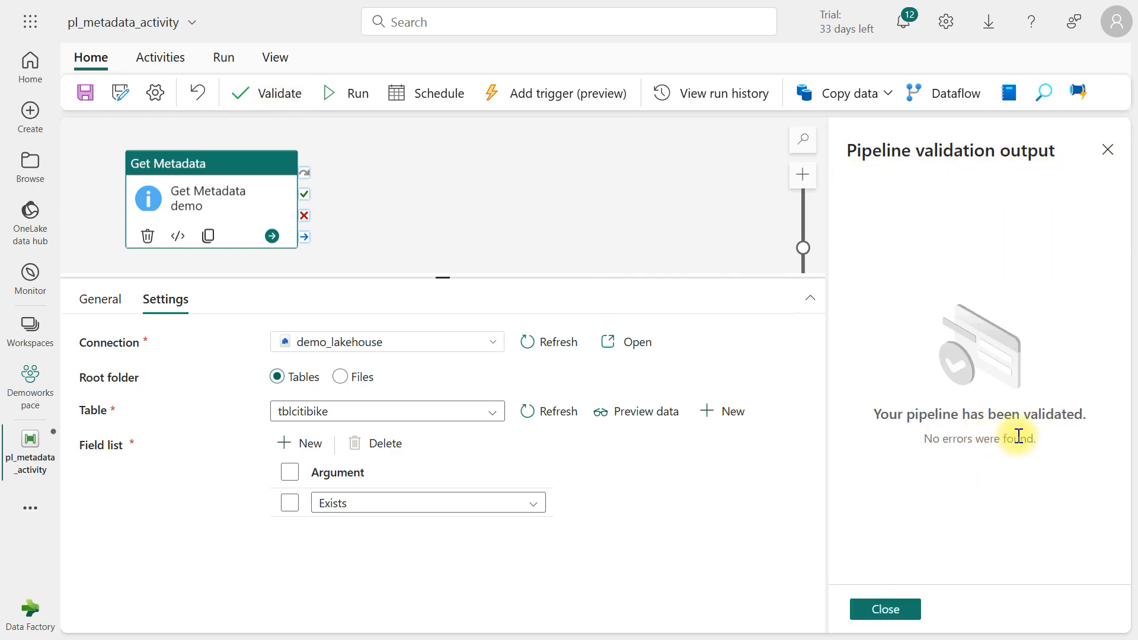
left_click(364, 93)
left_click(522, 386)
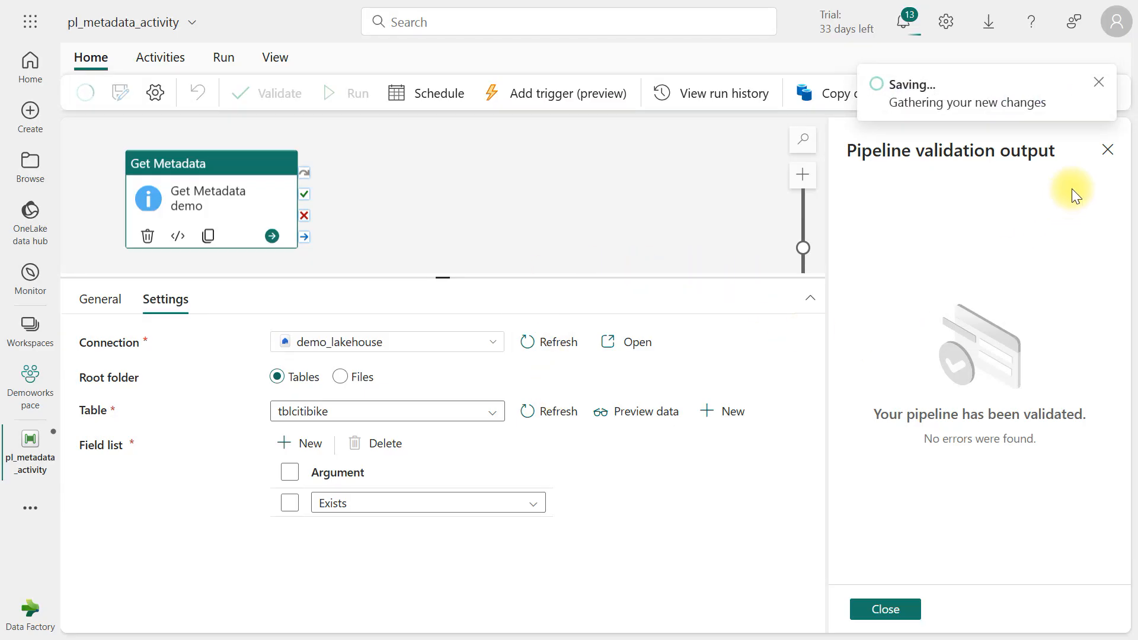
left_click(1107, 151)
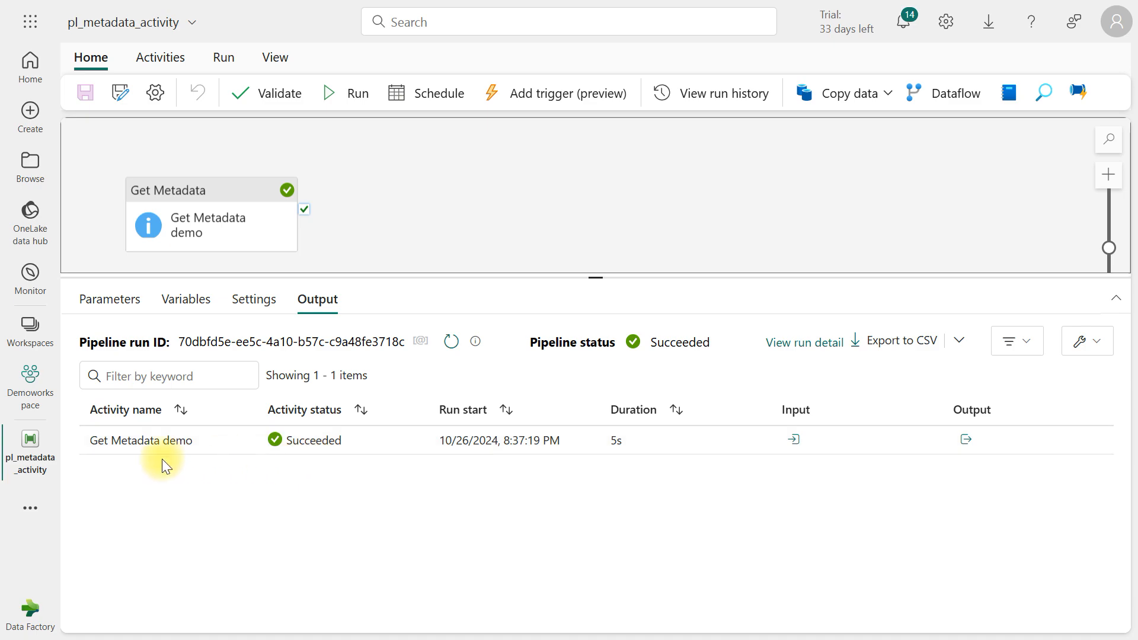
left_click(966, 441)
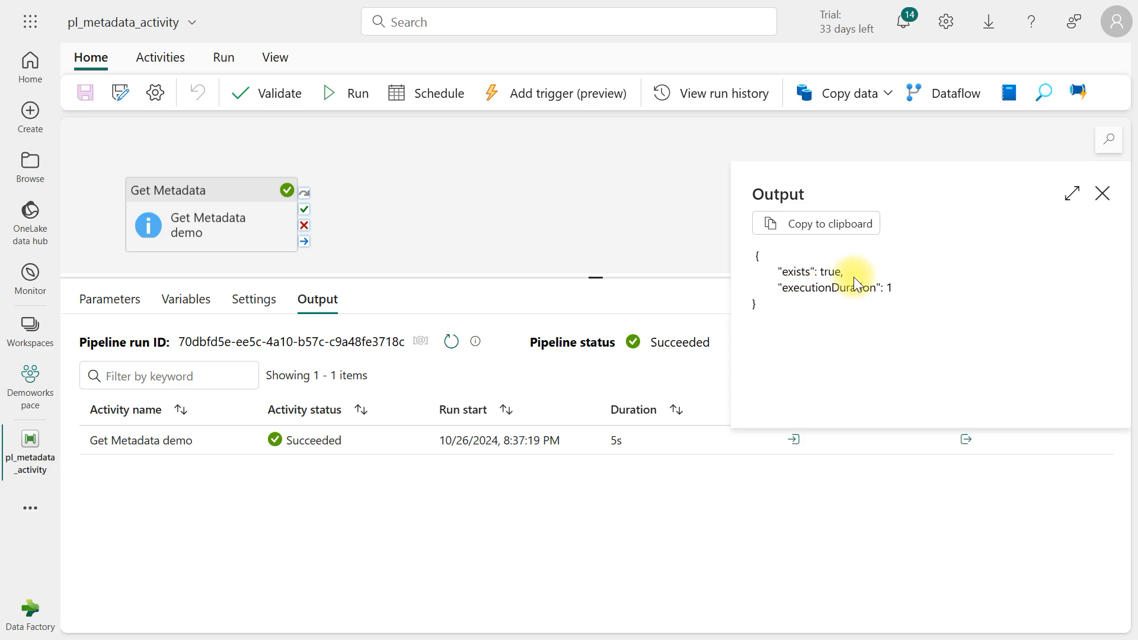
Step: Review the Get Metadata demo activity's table setting, and open demo_lakehouse from Demoworkspace to check its tables
left_click(215, 191)
left_click(205, 204)
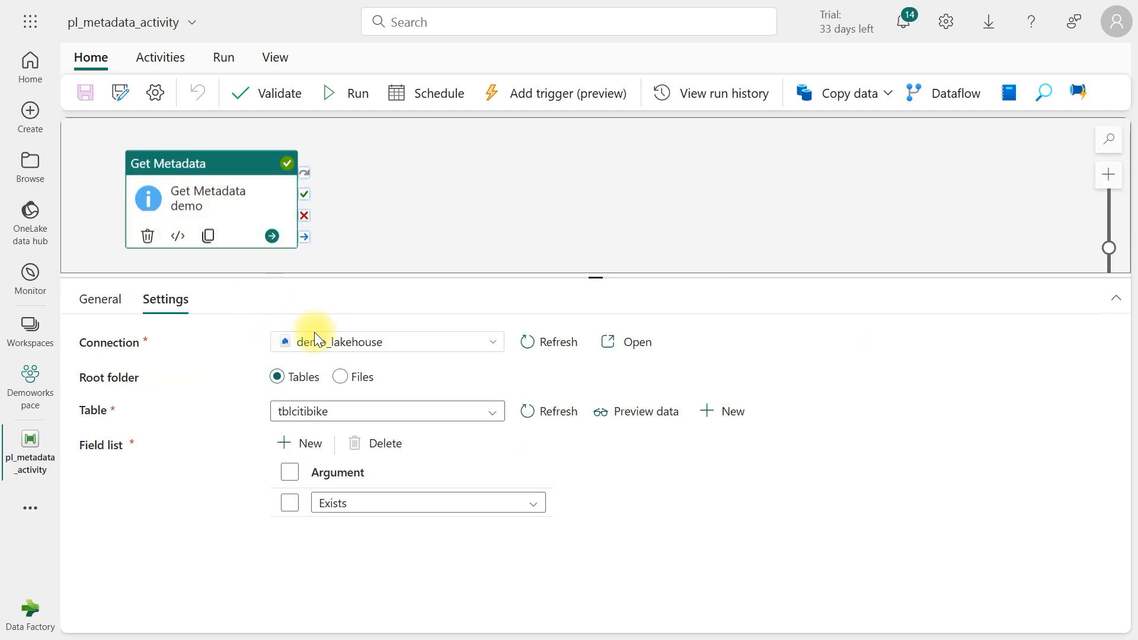
left_click(331, 412)
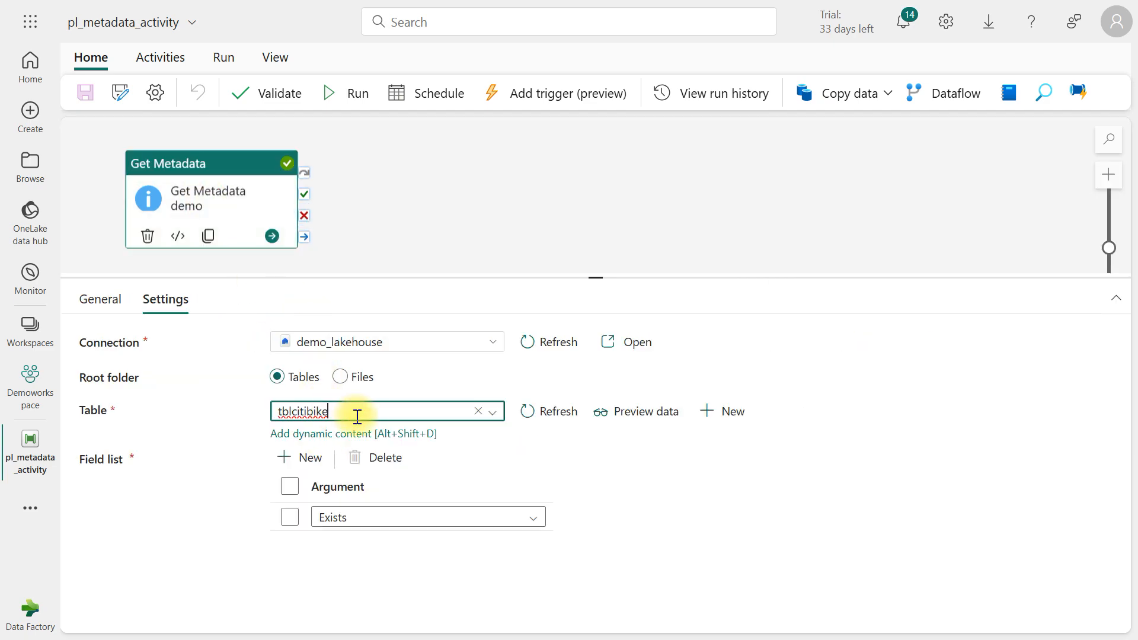
left_click(30, 329)
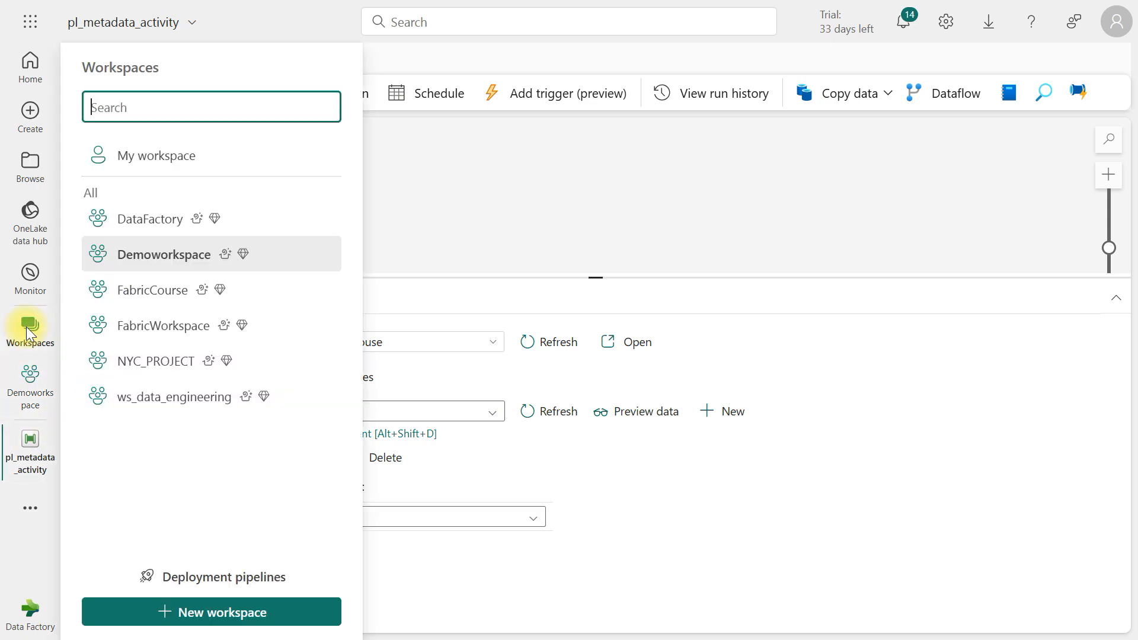
left_click(23, 379)
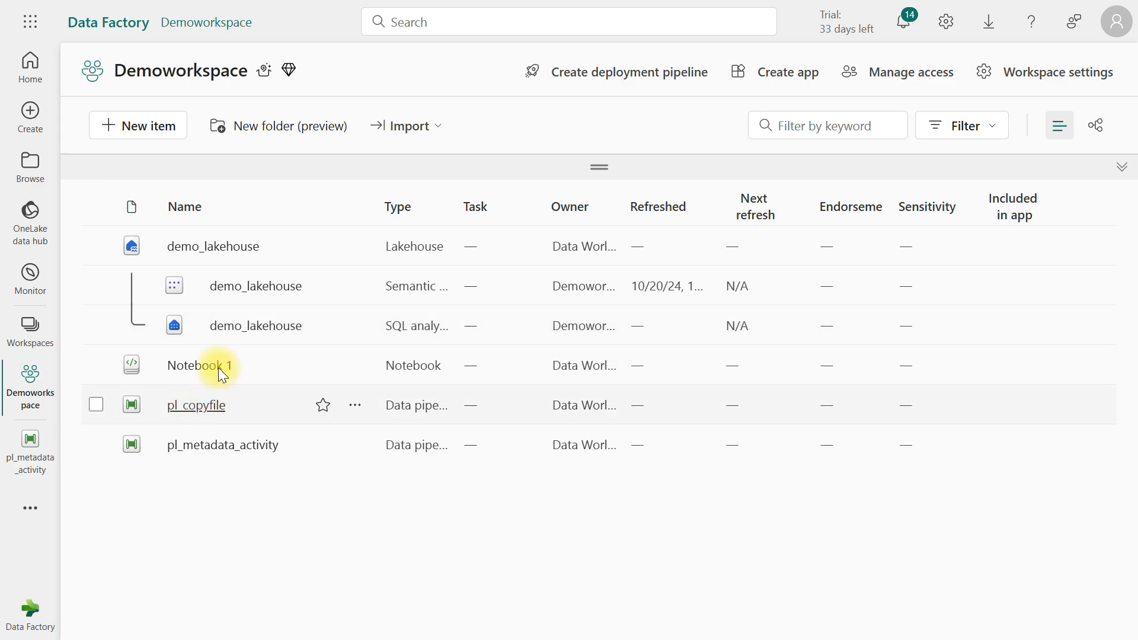
left_click(216, 247)
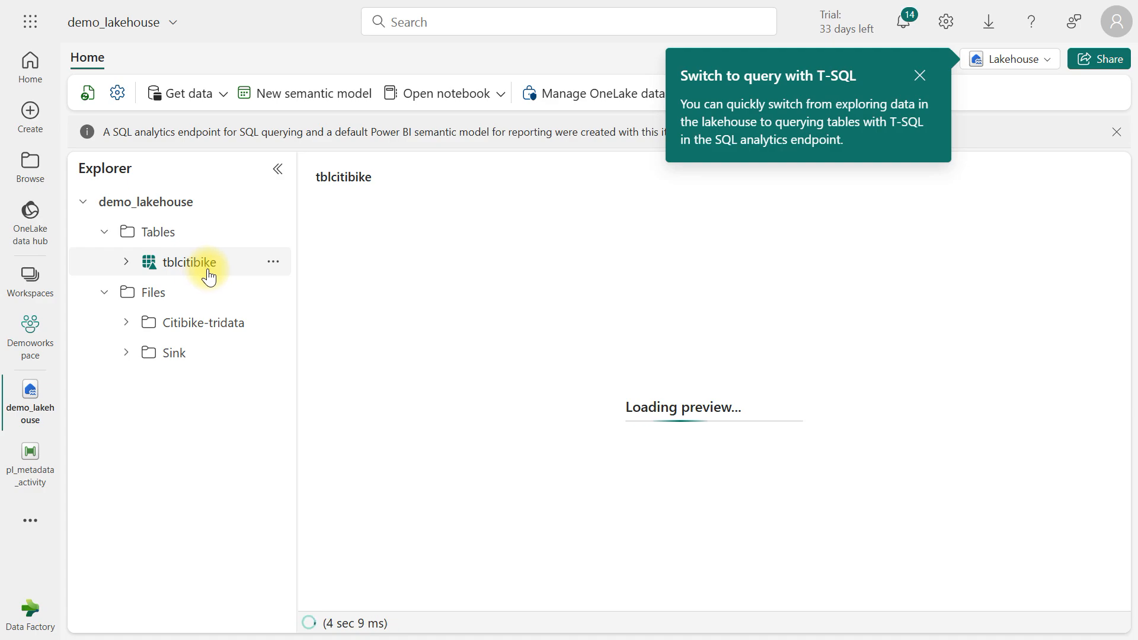
Step: Return to the pl_metadata_activity pipeline and set the Get Metadata demo activity's table to tblcitibike_Demo
left_click(31, 457)
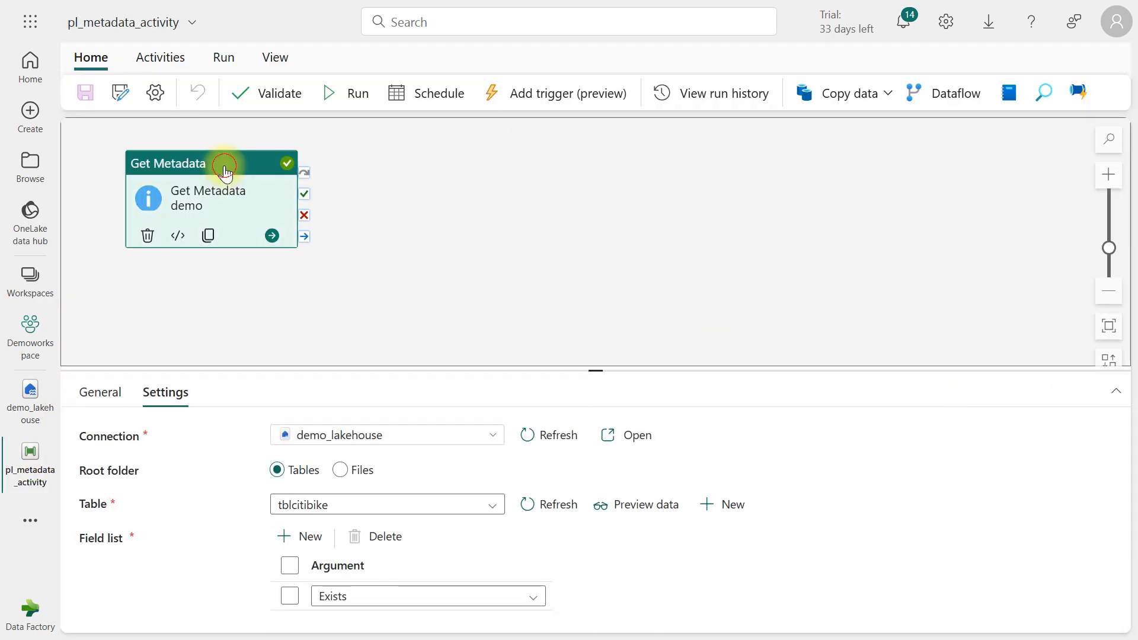
left_click(342, 507)
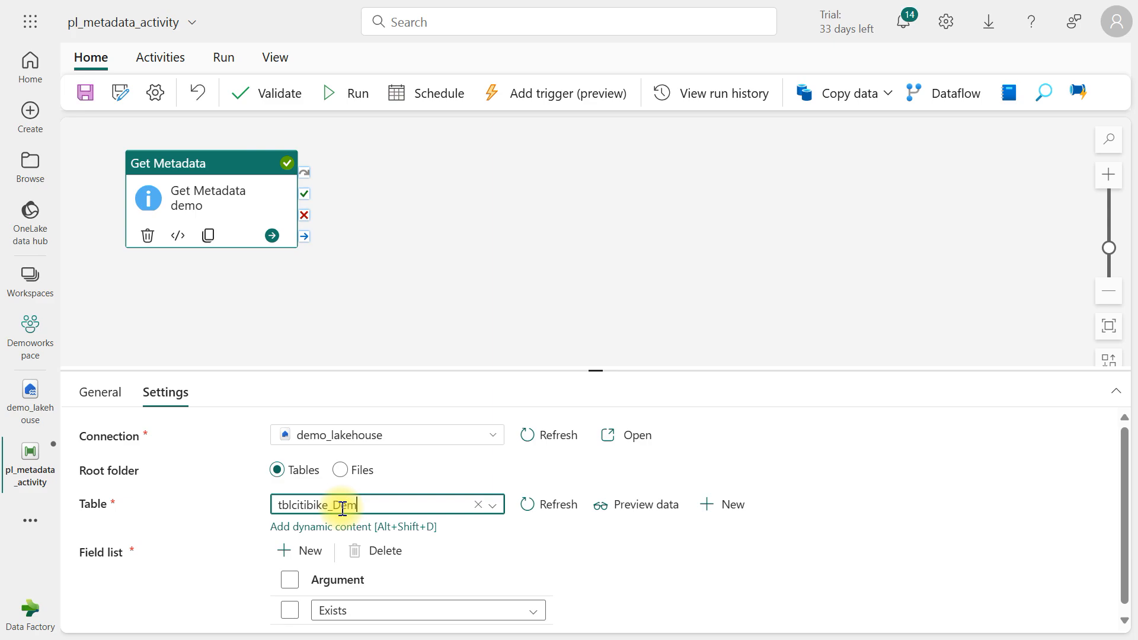
Step: Save and run the pipeline against tblcitibike_Demo, and open the Get Metadata demo activity's run output
left_click(351, 97)
left_click(569, 398)
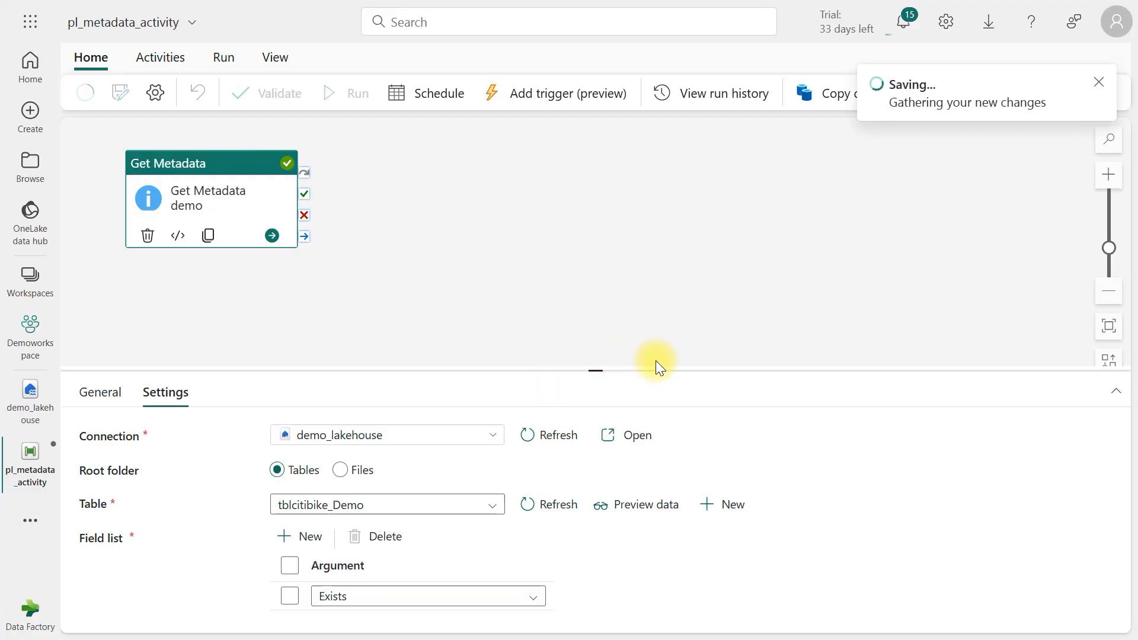
left_click_drag(595, 369, 578, 271)
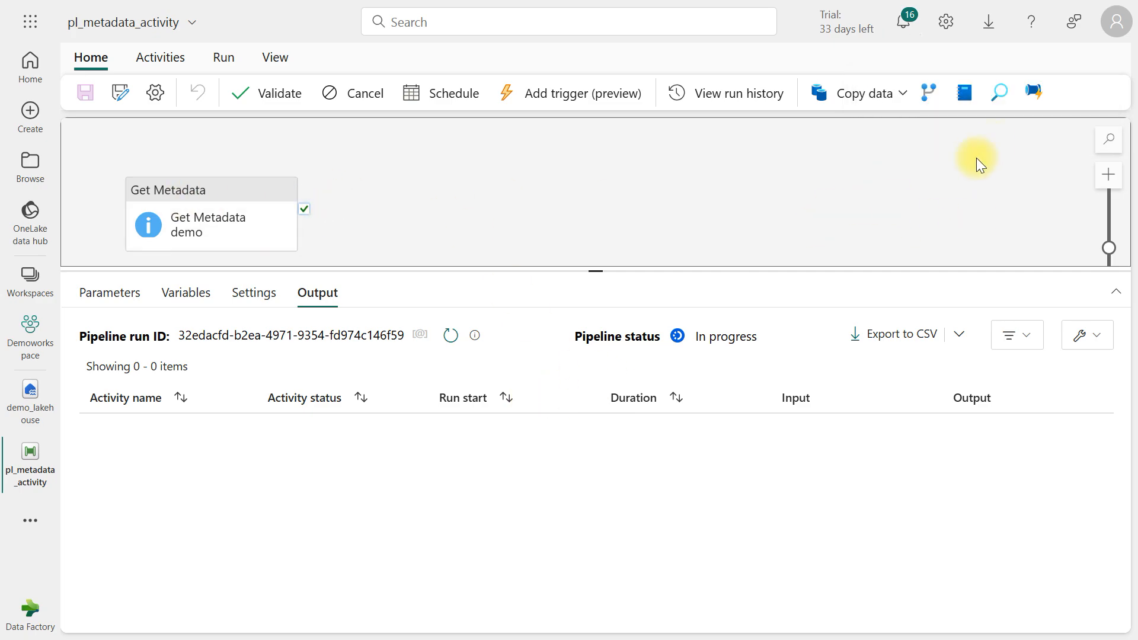
left_click(450, 335)
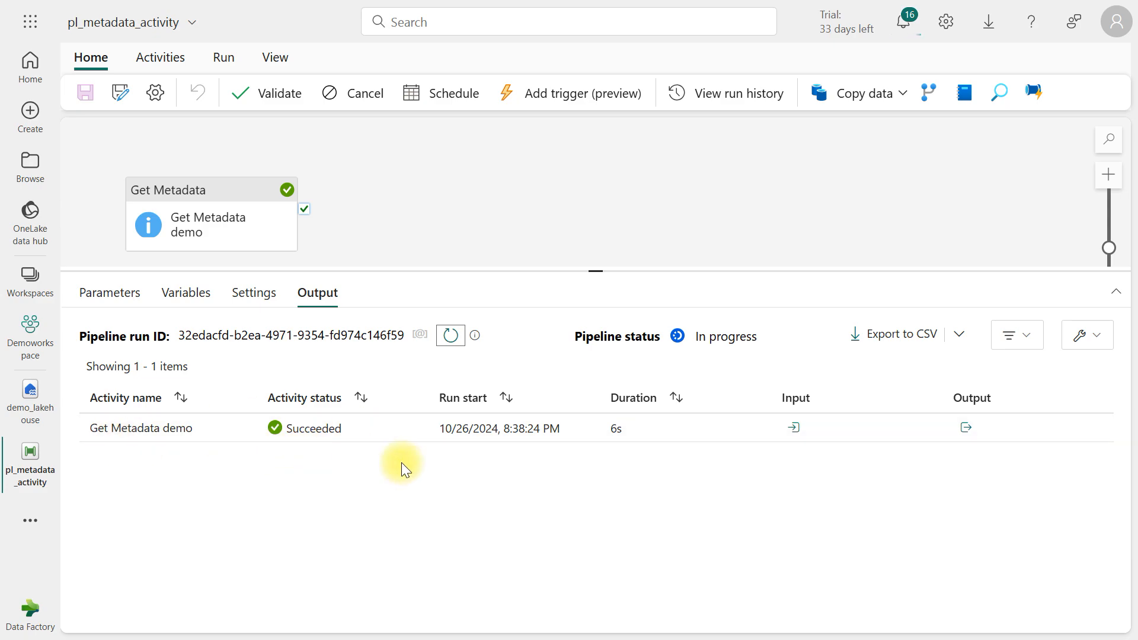
left_click(965, 427)
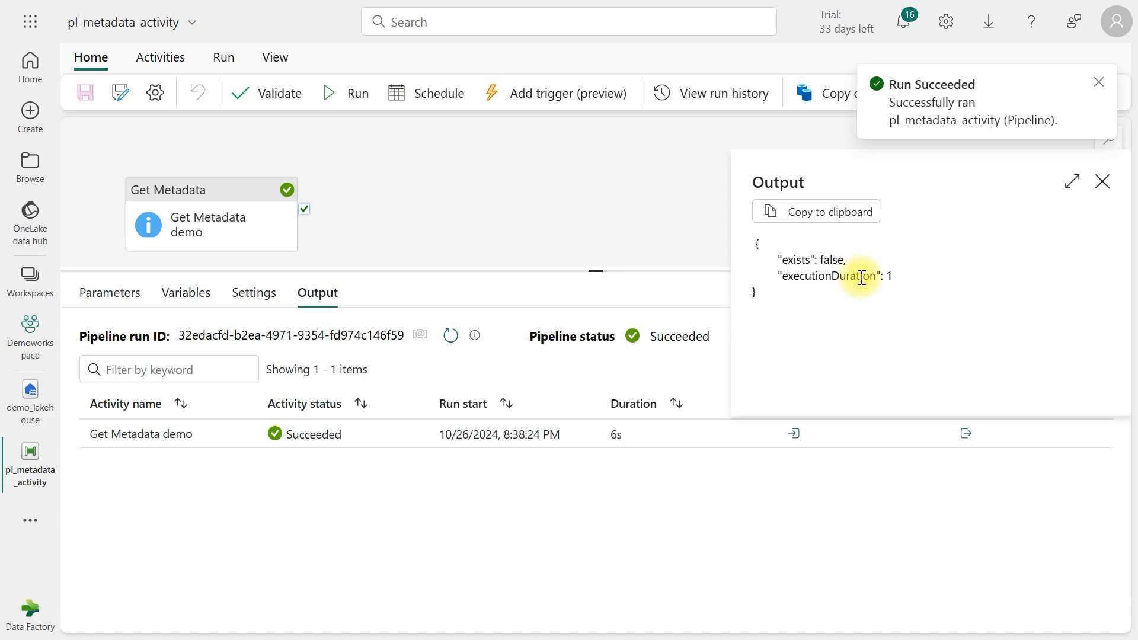
Step: Add the Structure and Column count arguments to the Get Metadata demo activity's field list
left_click(227, 192)
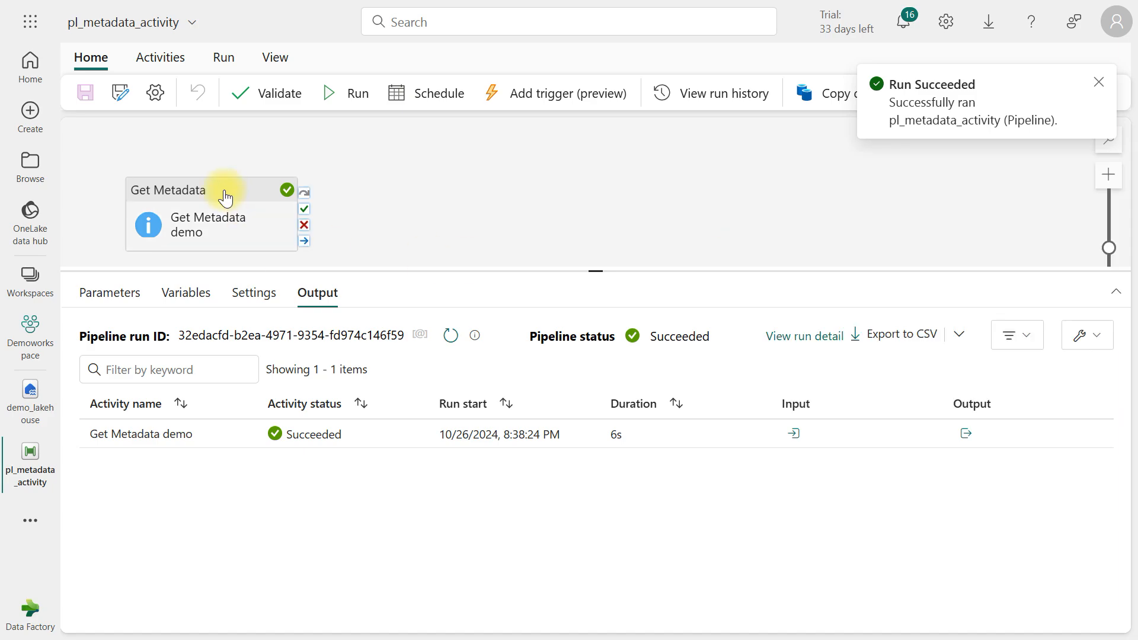
left_click(227, 194)
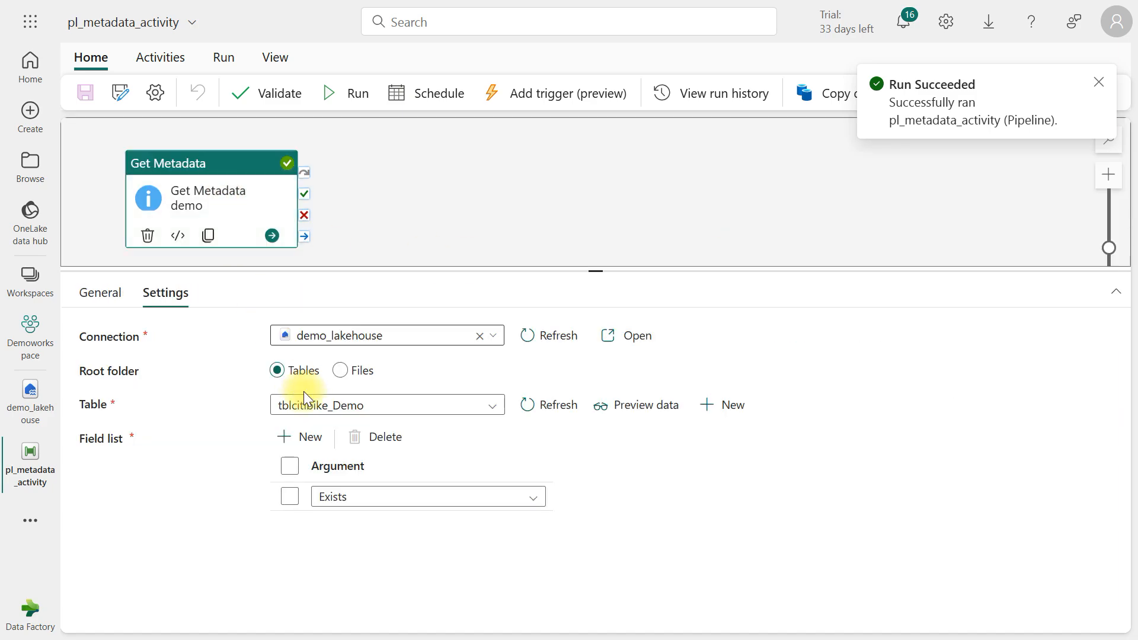
left_click(309, 439)
left_click(309, 438)
left_click(353, 526)
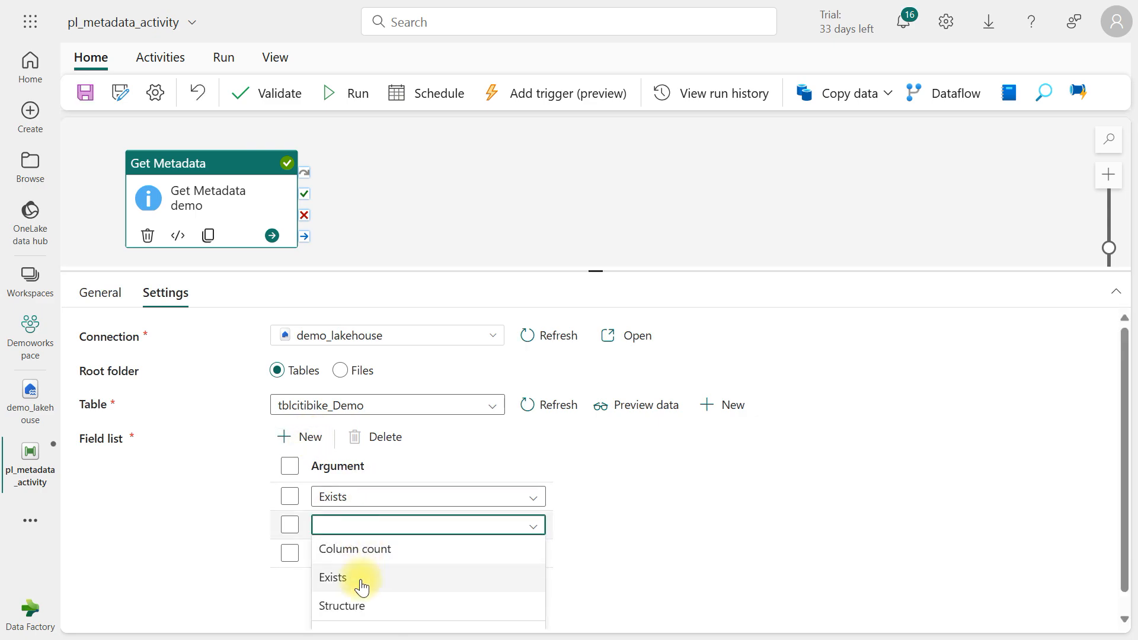
left_click(357, 608)
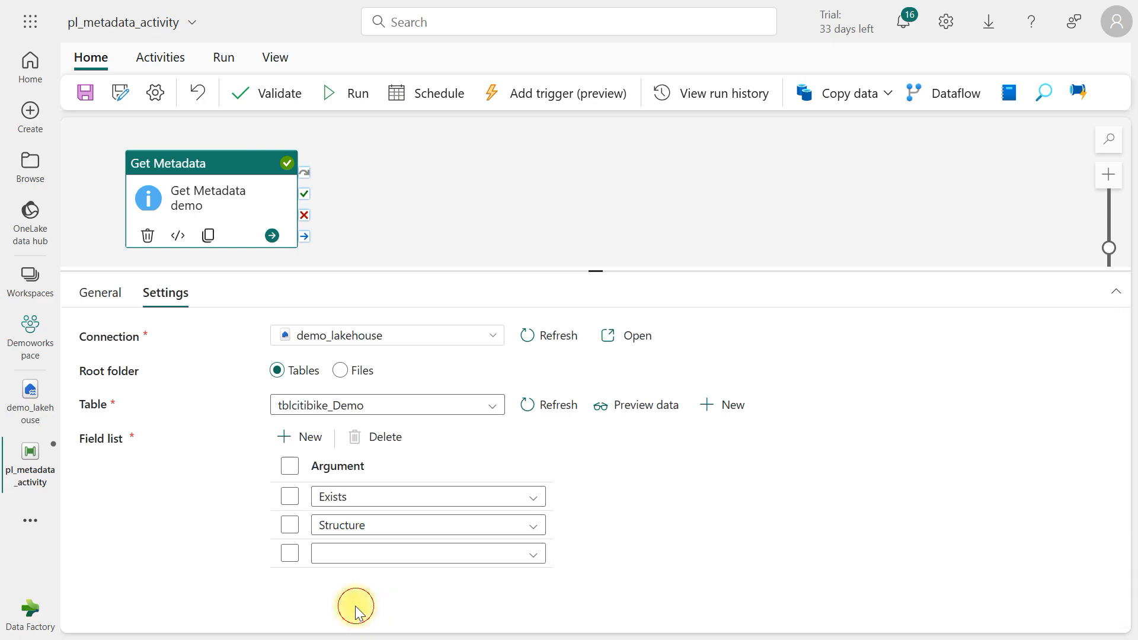
left_click(355, 555)
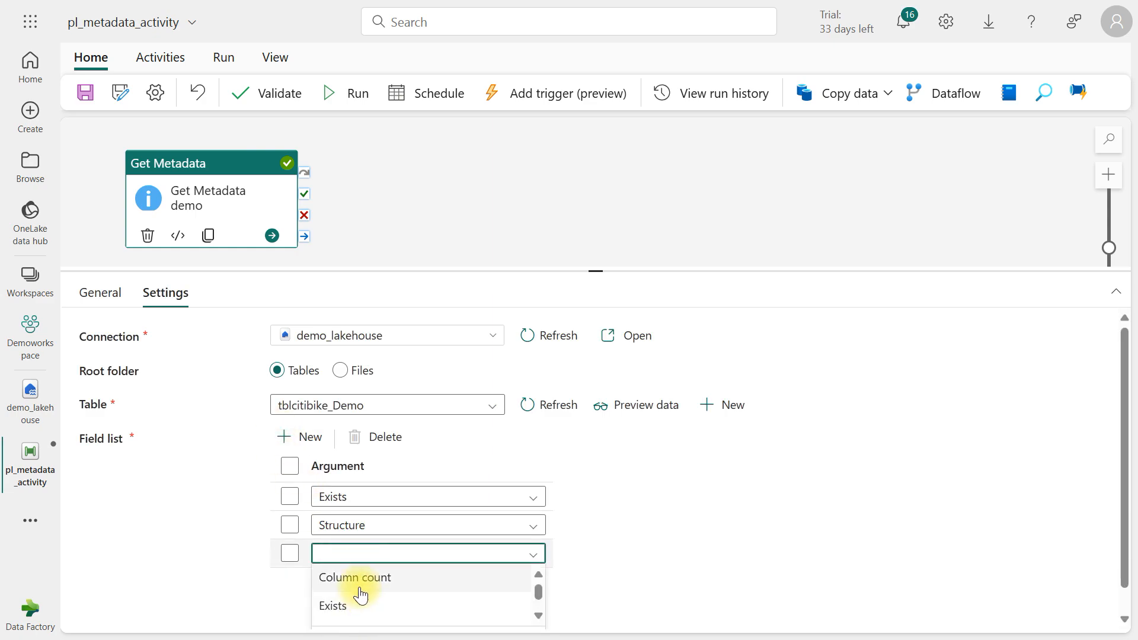
left_click(362, 585)
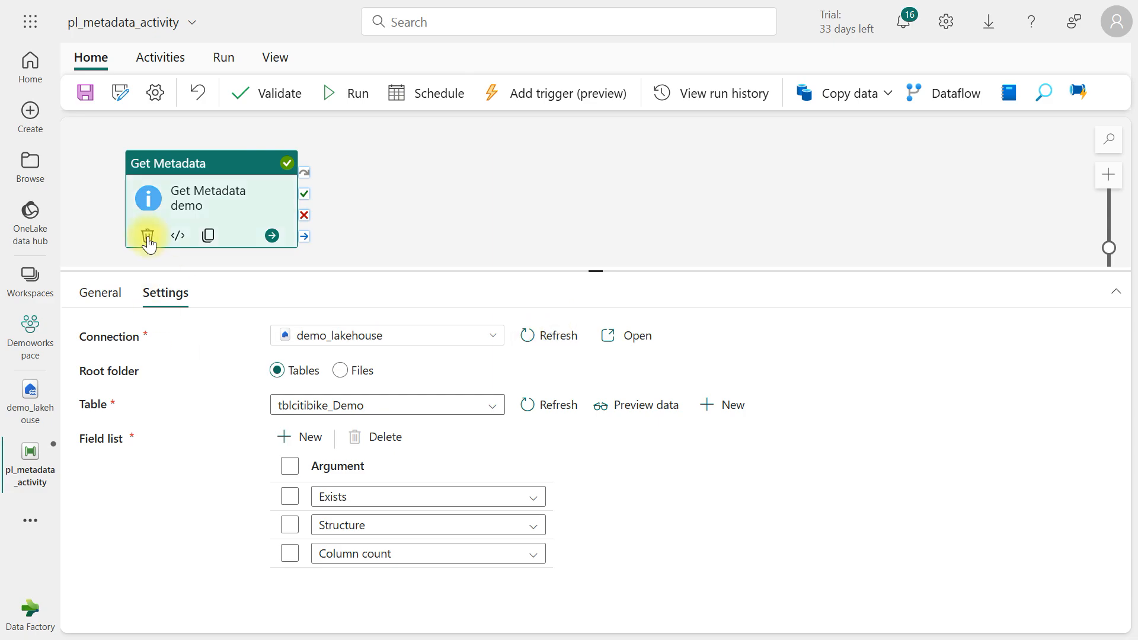
Step: Save and run the pipeline with the three field list arguments, and open the activity's run output
left_click(85, 92)
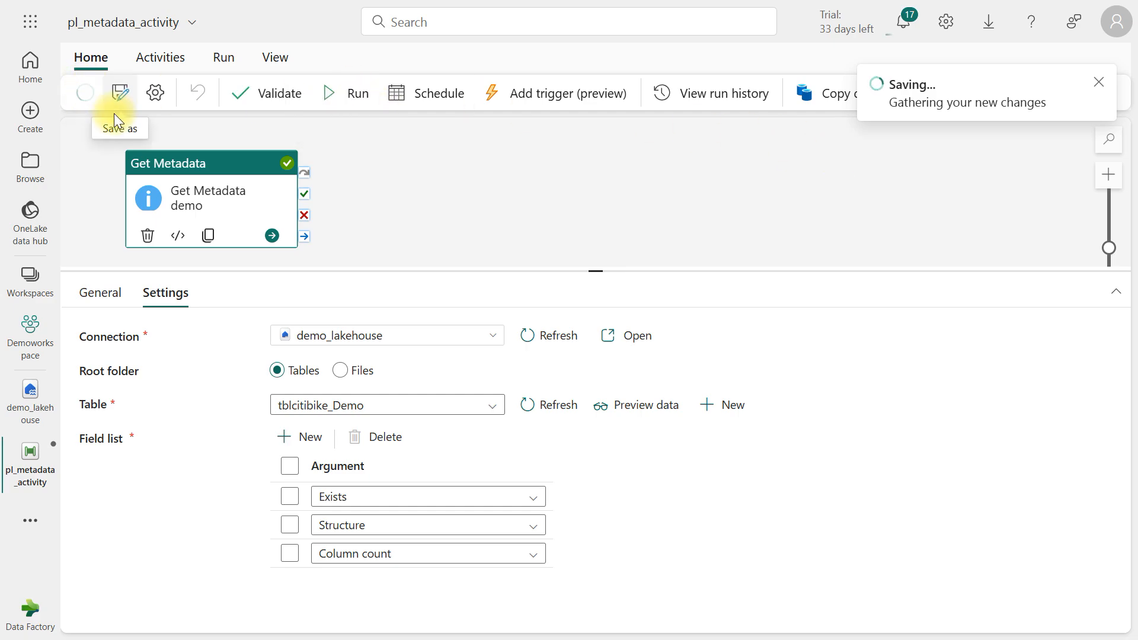
left_click(361, 95)
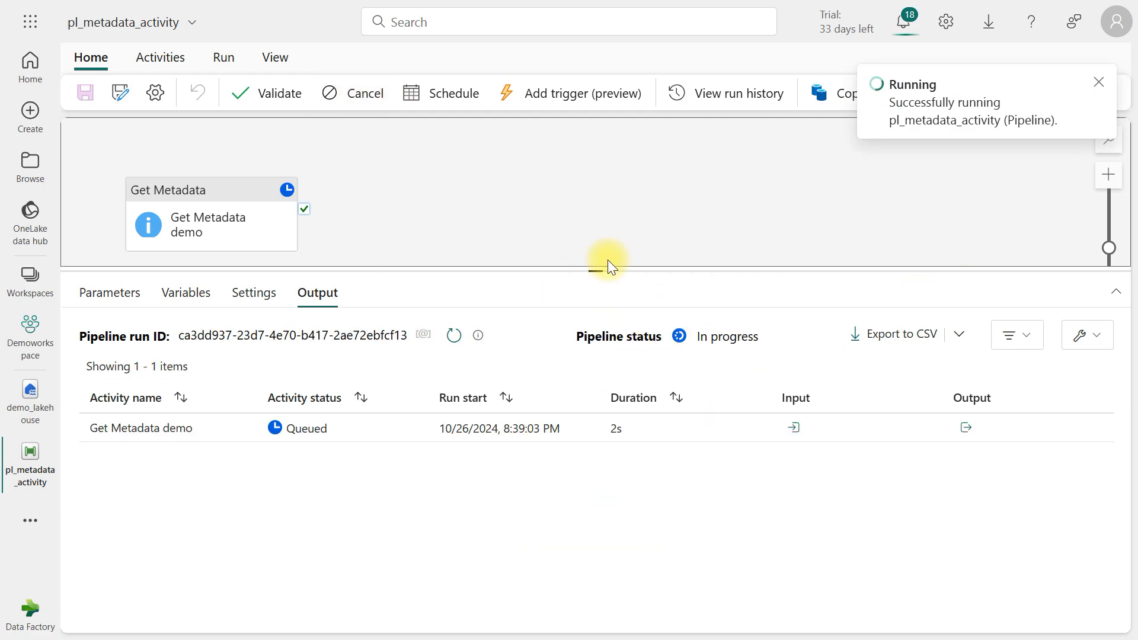
left_click_drag(592, 268, 588, 243)
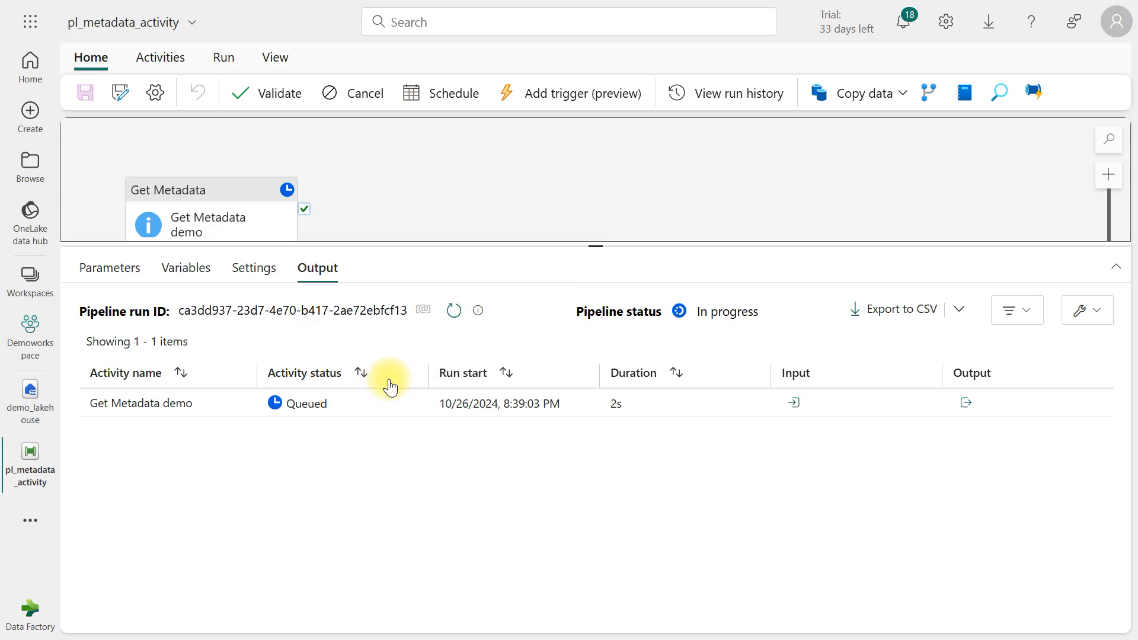
left_click(453, 310)
left_click(453, 310)
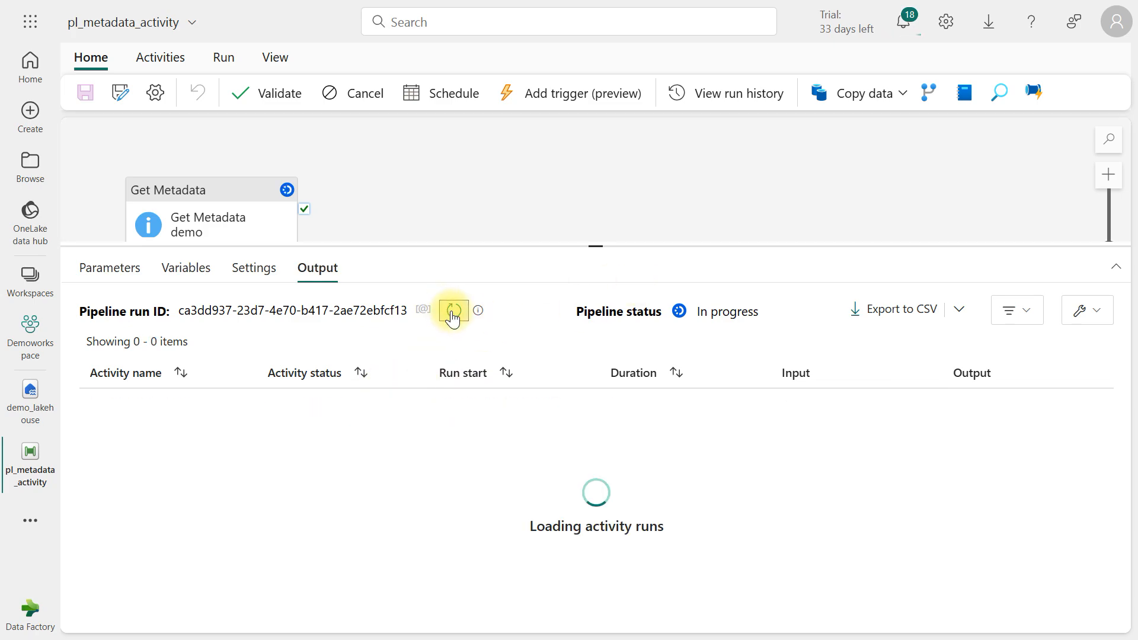
left_click(454, 311)
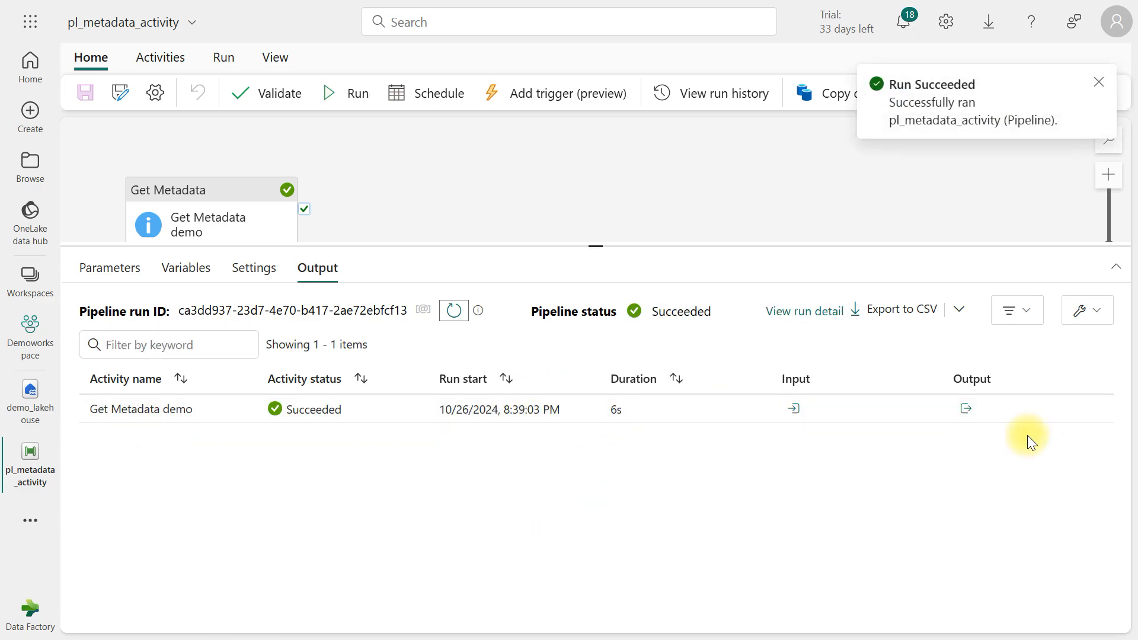
left_click(958, 404)
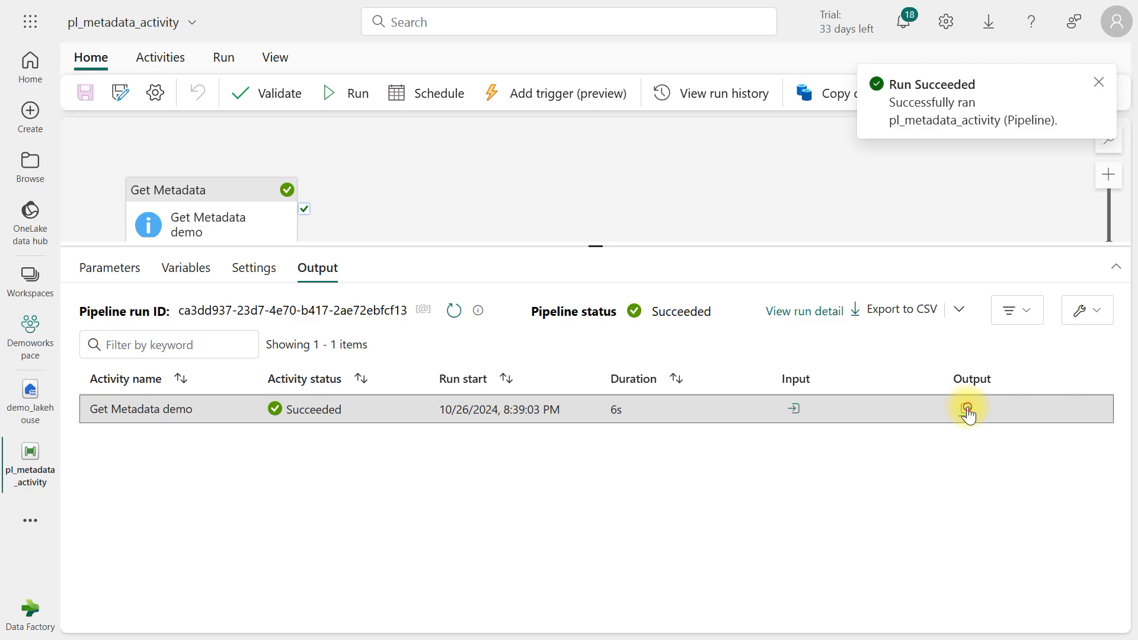
left_click(966, 409)
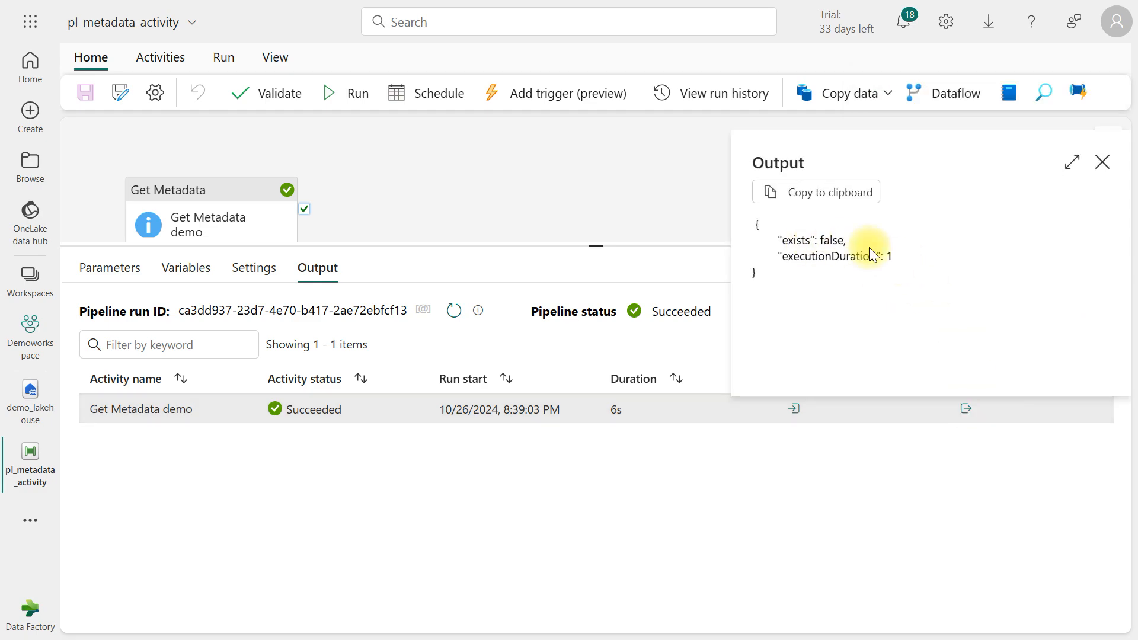
Step: Set the Get Metadata demo activity's table back to tblcitibike
left_click(206, 196)
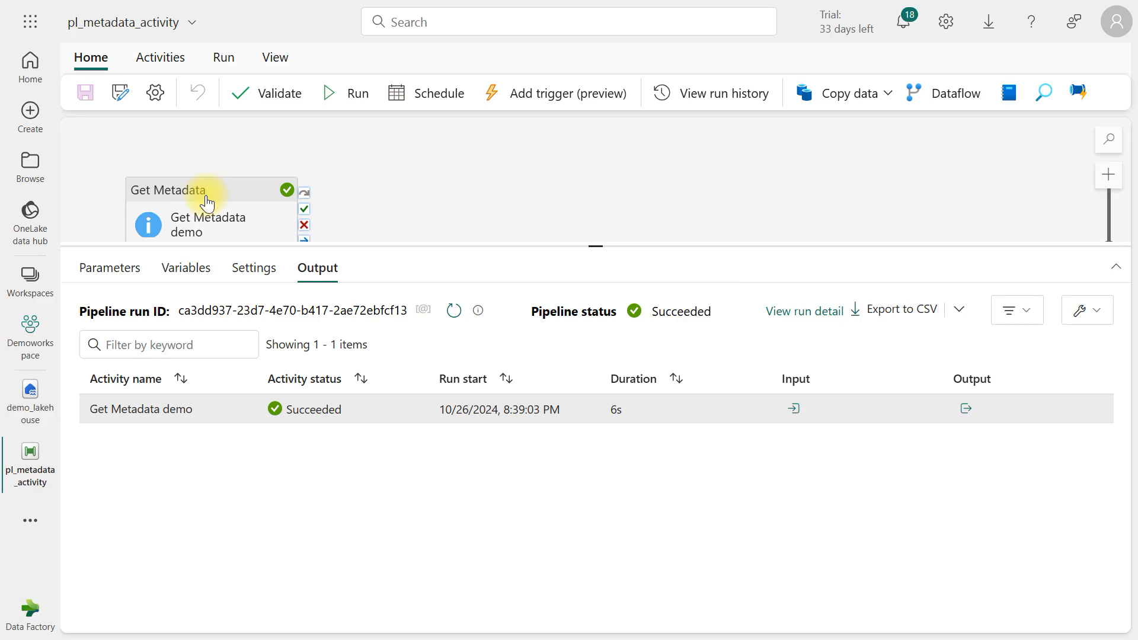
left_click_drag(588, 249, 567, 359)
left_click(203, 190)
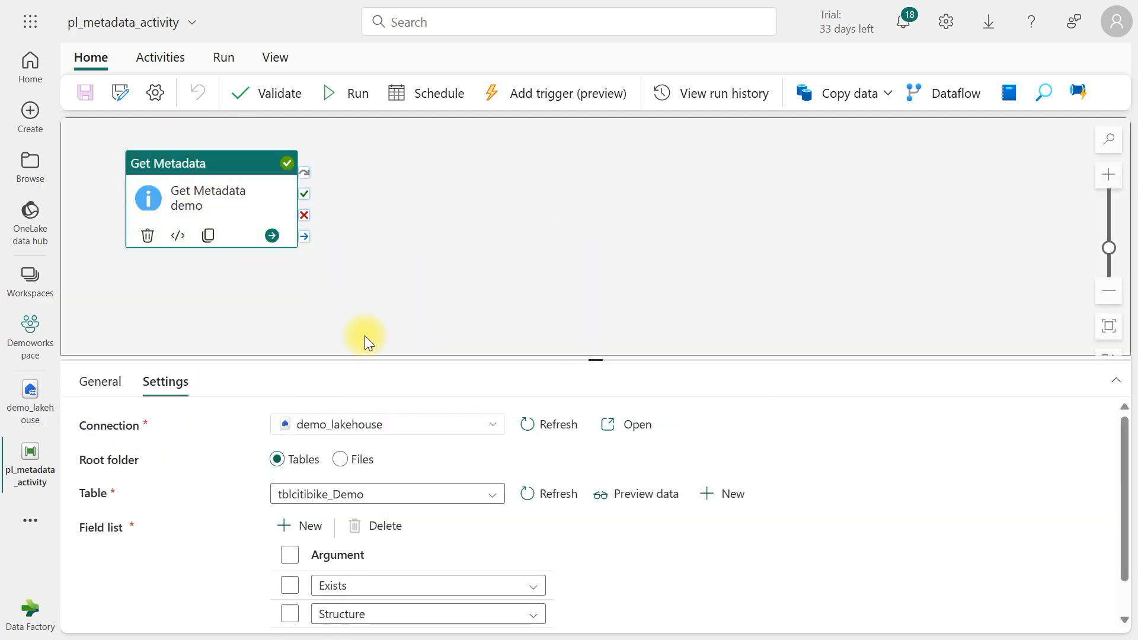
left_click(382, 493)
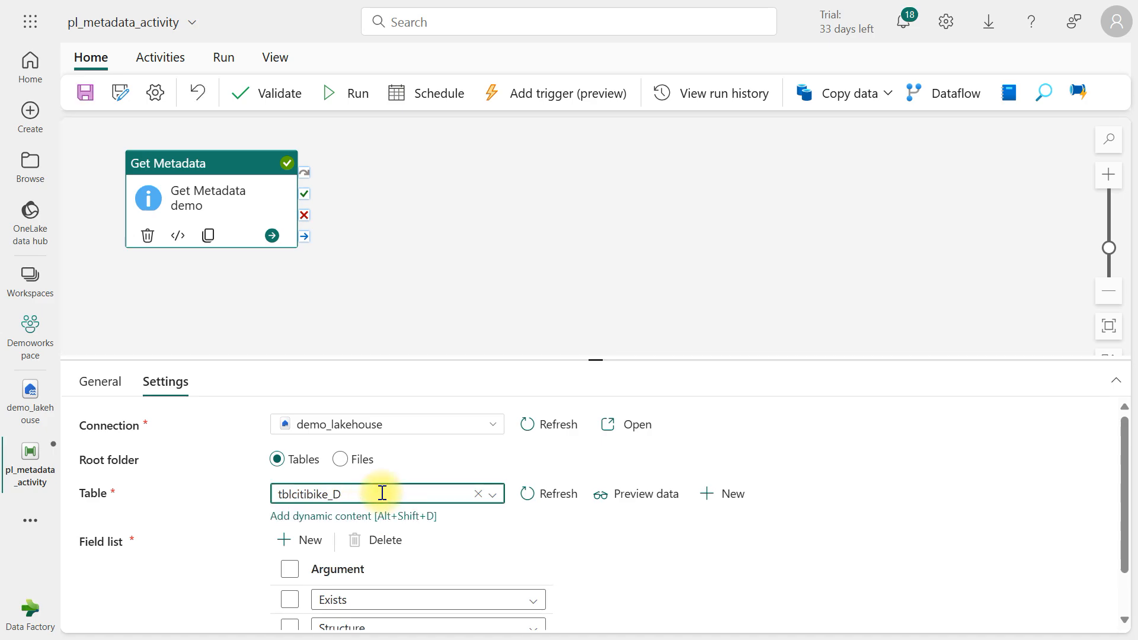
left_click_drag(600, 360, 585, 255)
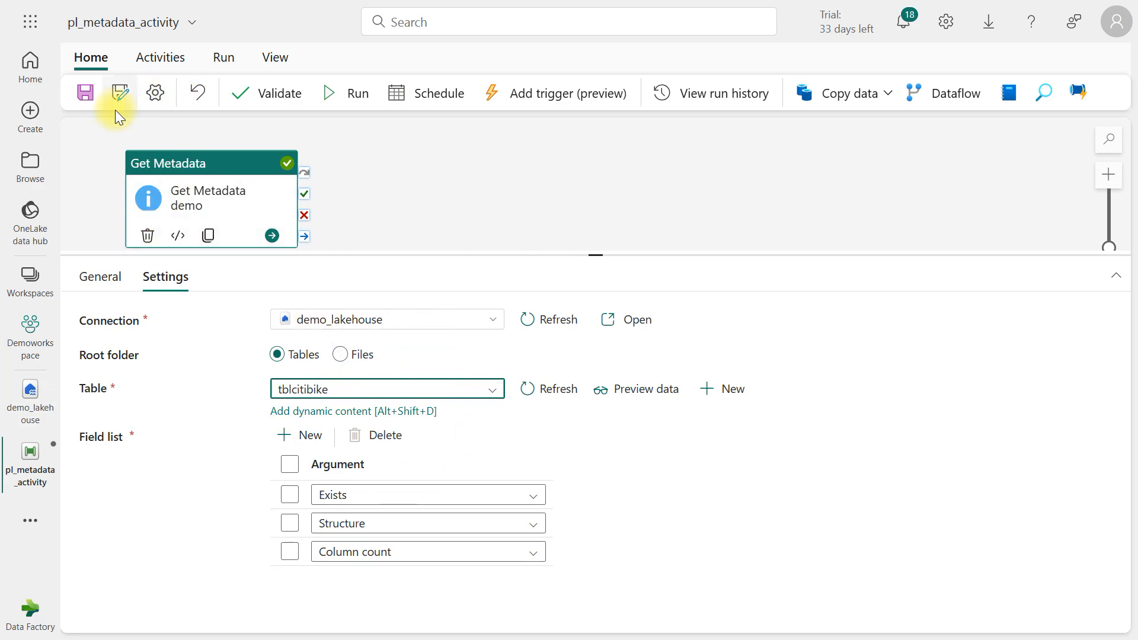
Step: Save and run the pipeline against tblcitibike, and examine the exists and structure values in the activity's run output
left_click(86, 92)
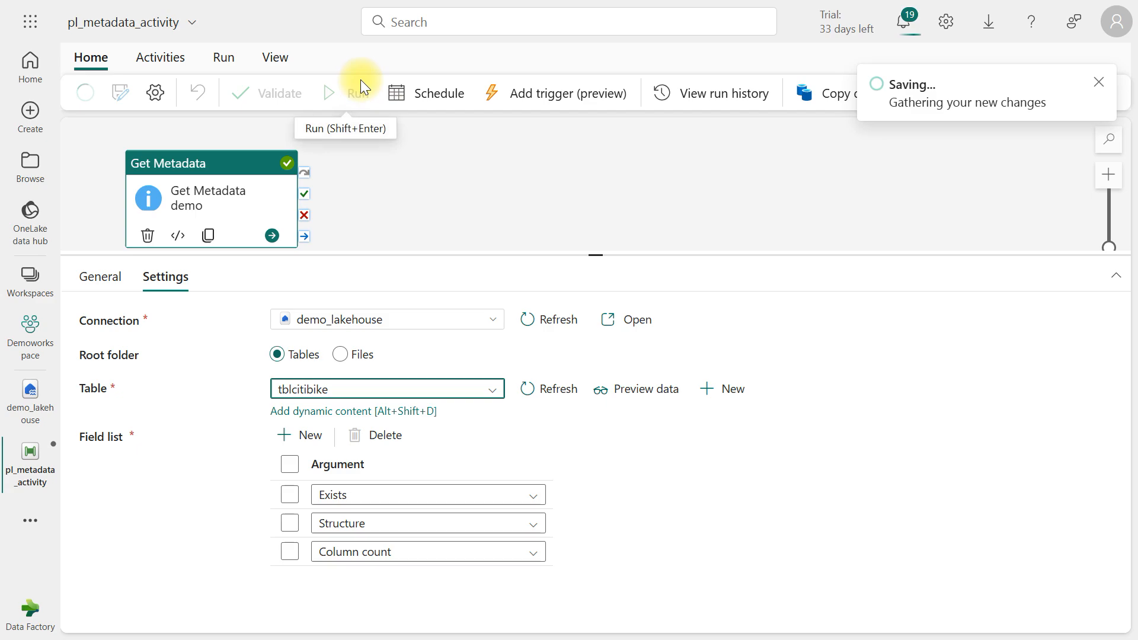
left_click(362, 103)
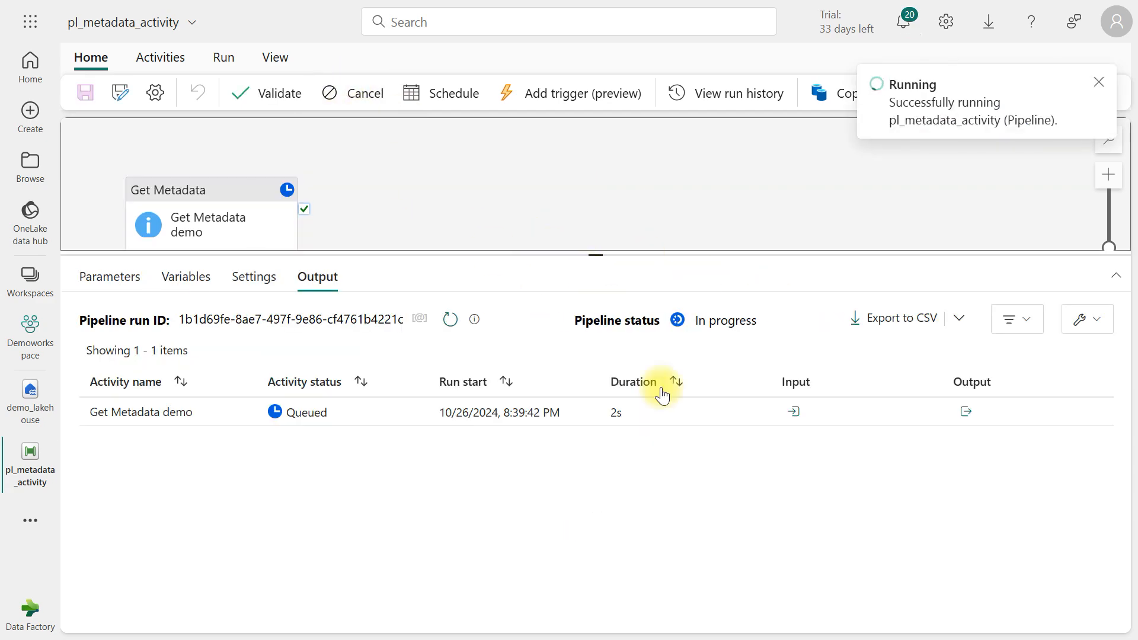
left_click(450, 323)
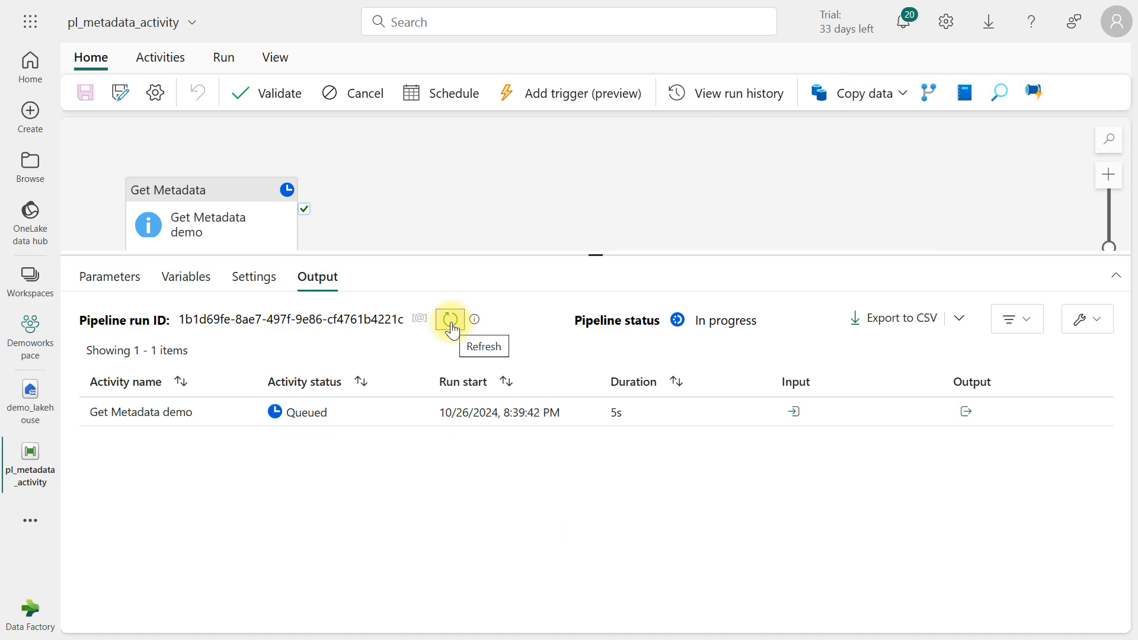
left_click(450, 319)
left_click(449, 320)
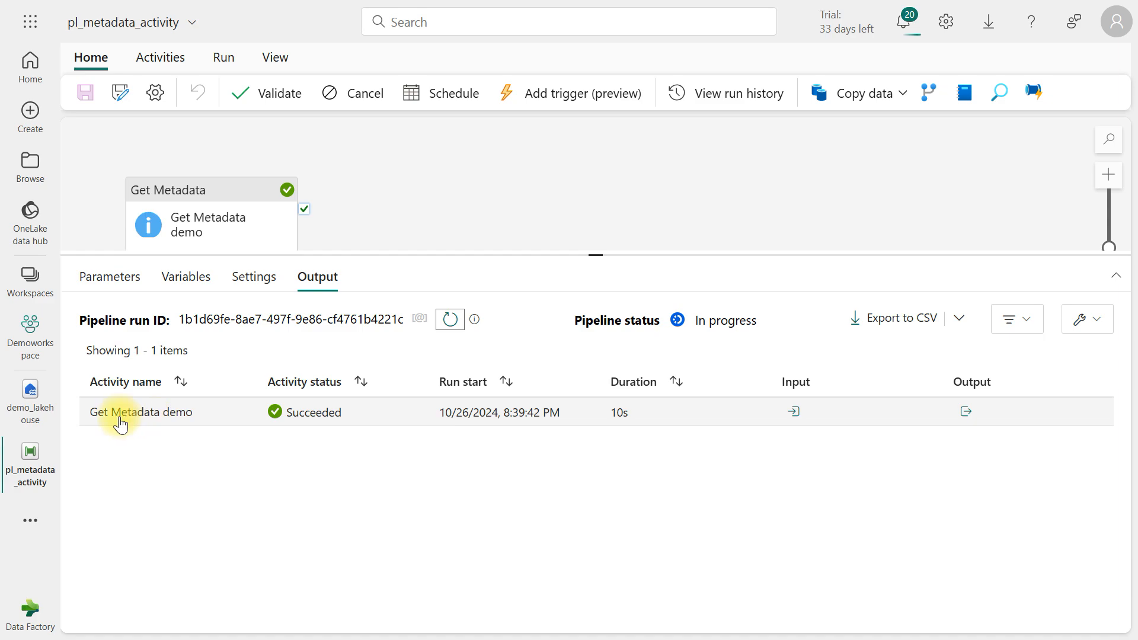
left_click(967, 418)
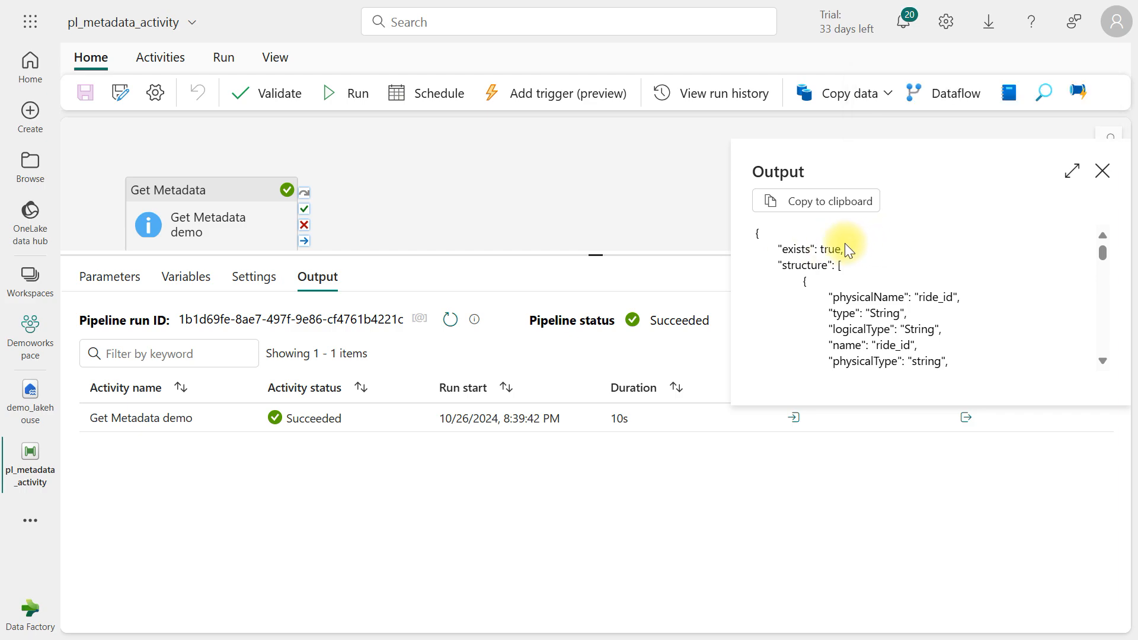
scroll(839, 292, "down", 5)
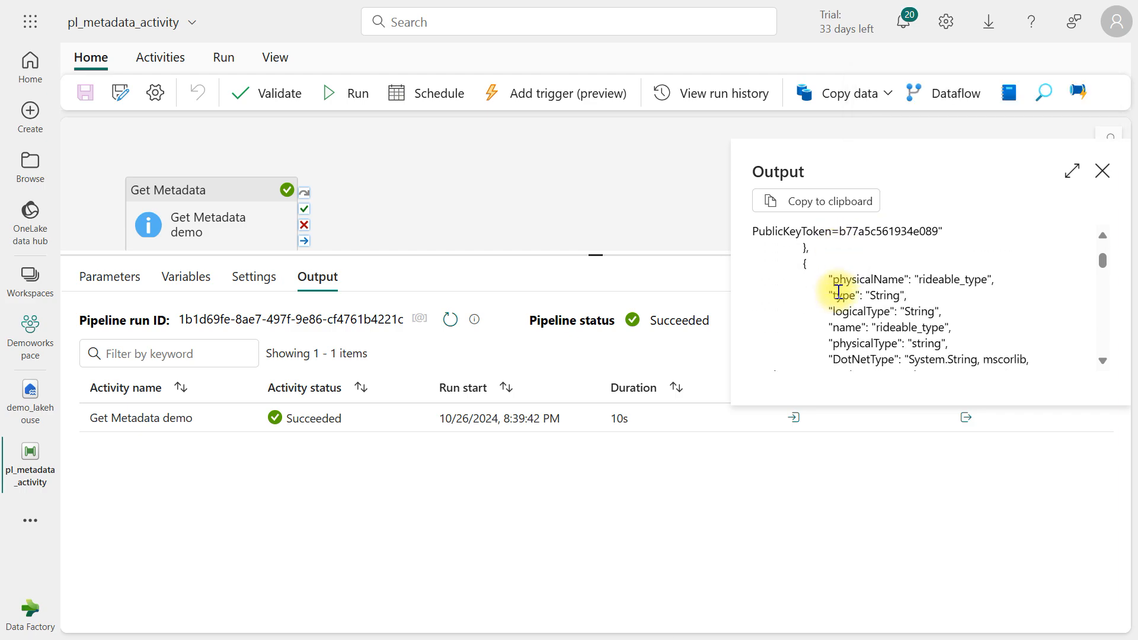
scroll(841, 292, "up", 5)
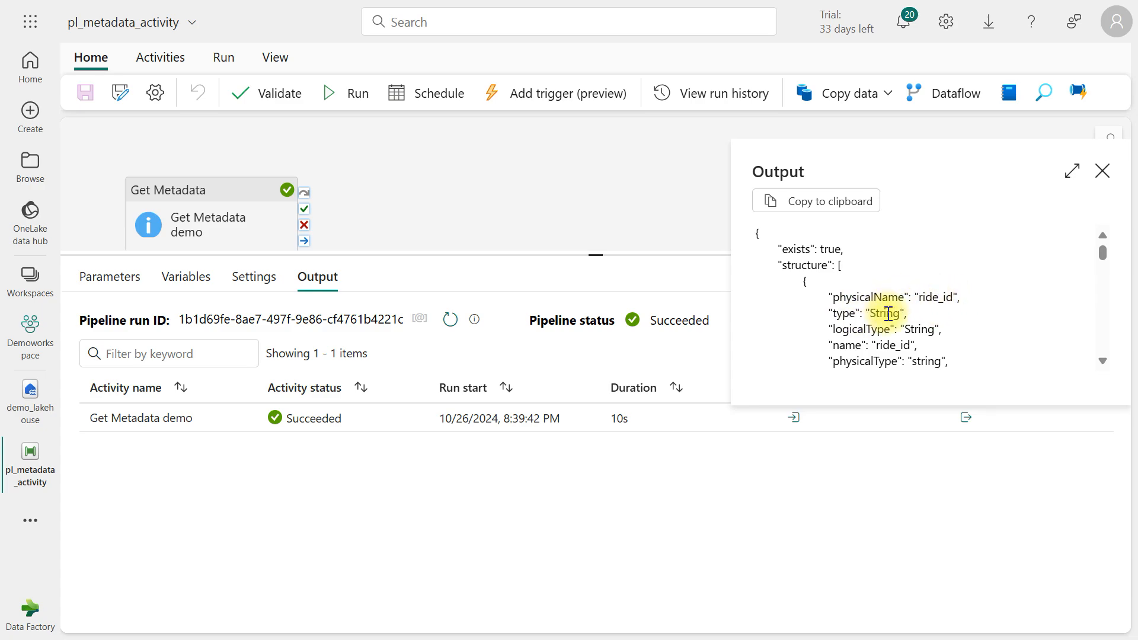
Step: Examine the remaining structure entries and the column count in the Get Metadata demo activity's run output
scroll(888, 325, "down", 3)
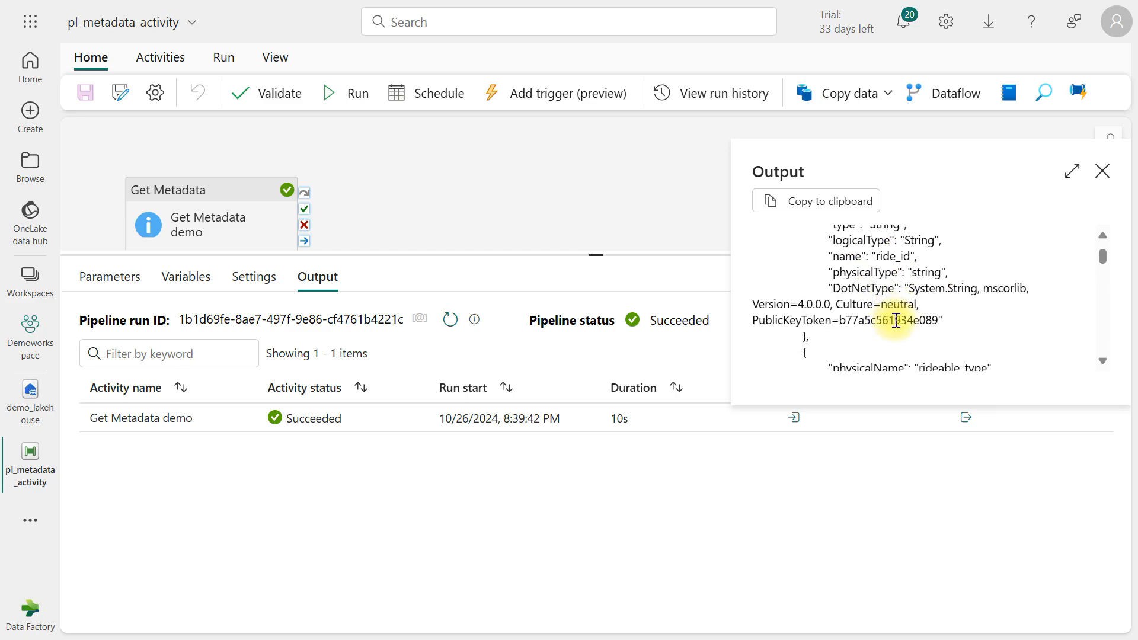
scroll(901, 322, "down", 20)
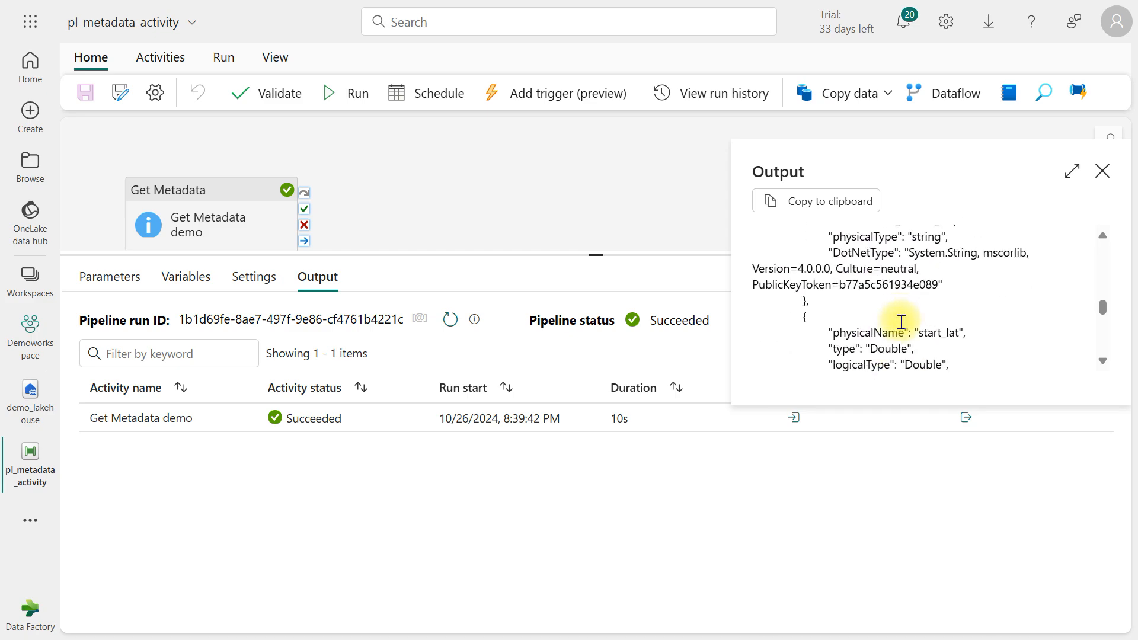
scroll(900, 322, "down", 5)
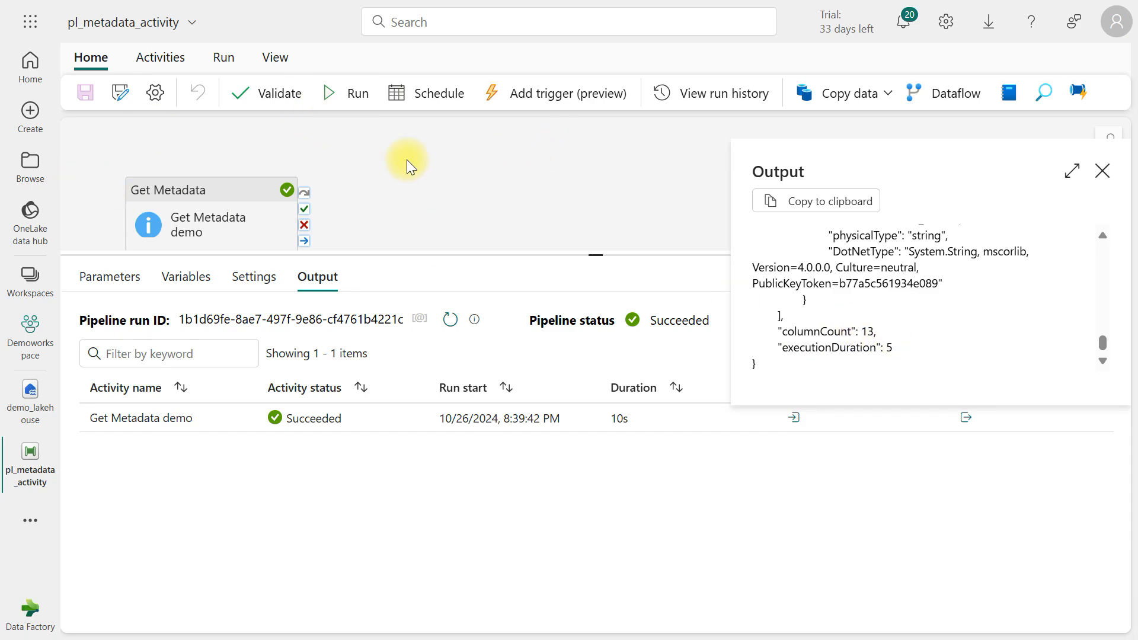
Step: Open demo_lakehouse and check the columns of the tblcitibike table from first to last
left_click(26, 394)
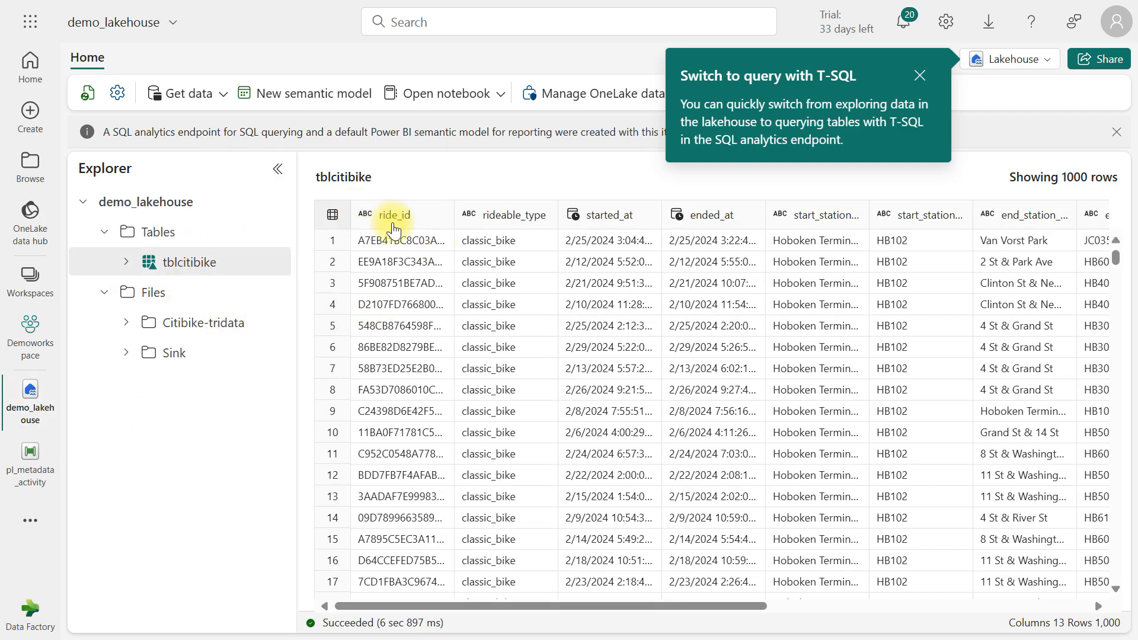
left_click(397, 240)
left_click_drag(637, 604, 782, 598)
scroll(634, 584, "left", 5)
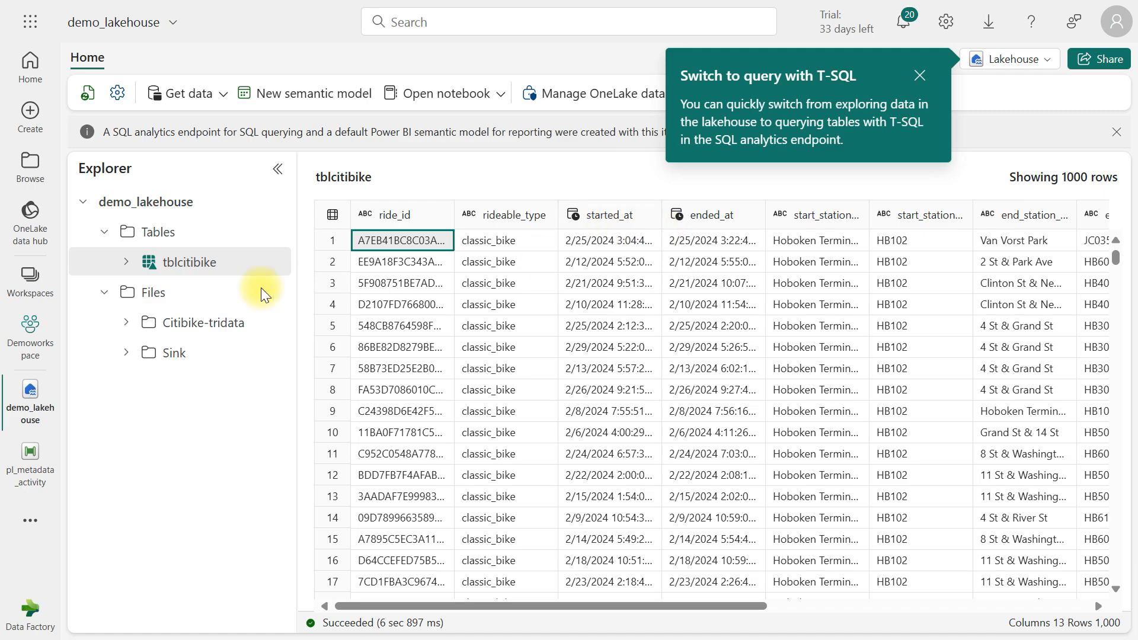
Step: Return to pl_metadata_activity and review the ride_id and rideable_type structure entries in the run output against the table
left_click(32, 464)
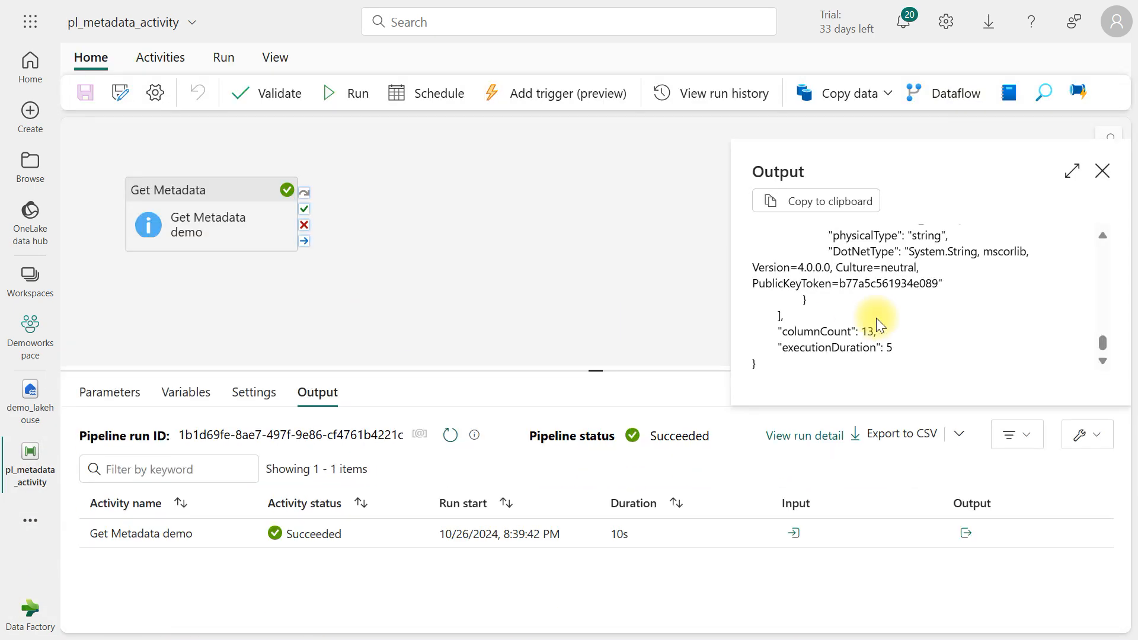
scroll(871, 317, "up", 20)
scroll(884, 307, "up", 3)
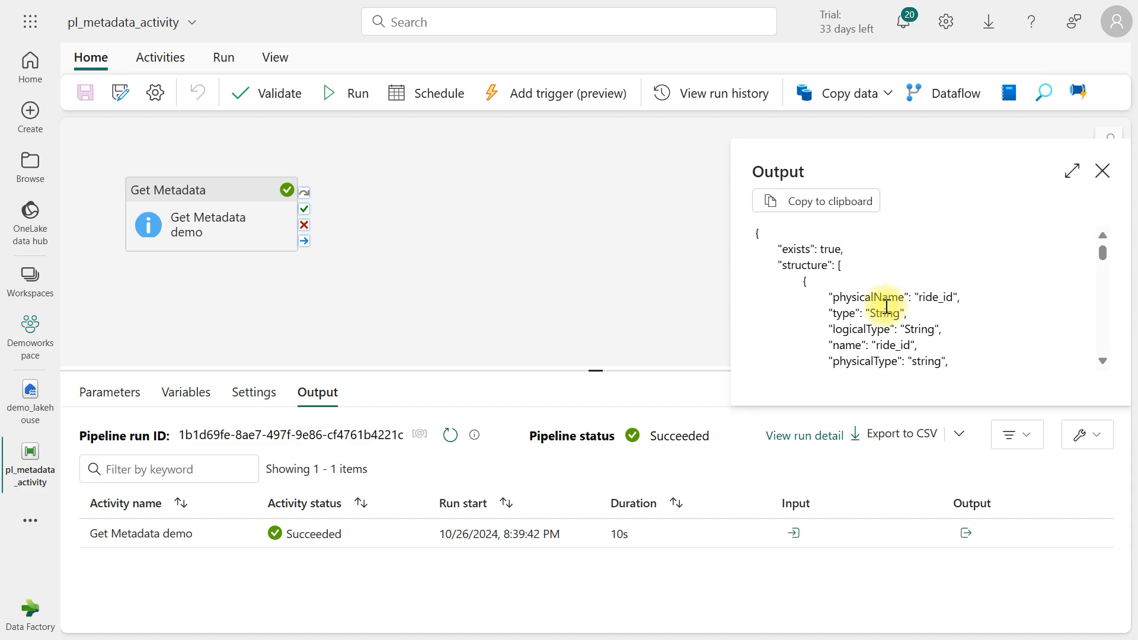
scroll(931, 324, "down", 4)
scroll(933, 329, "up", 1)
scroll(935, 323, "up", 1)
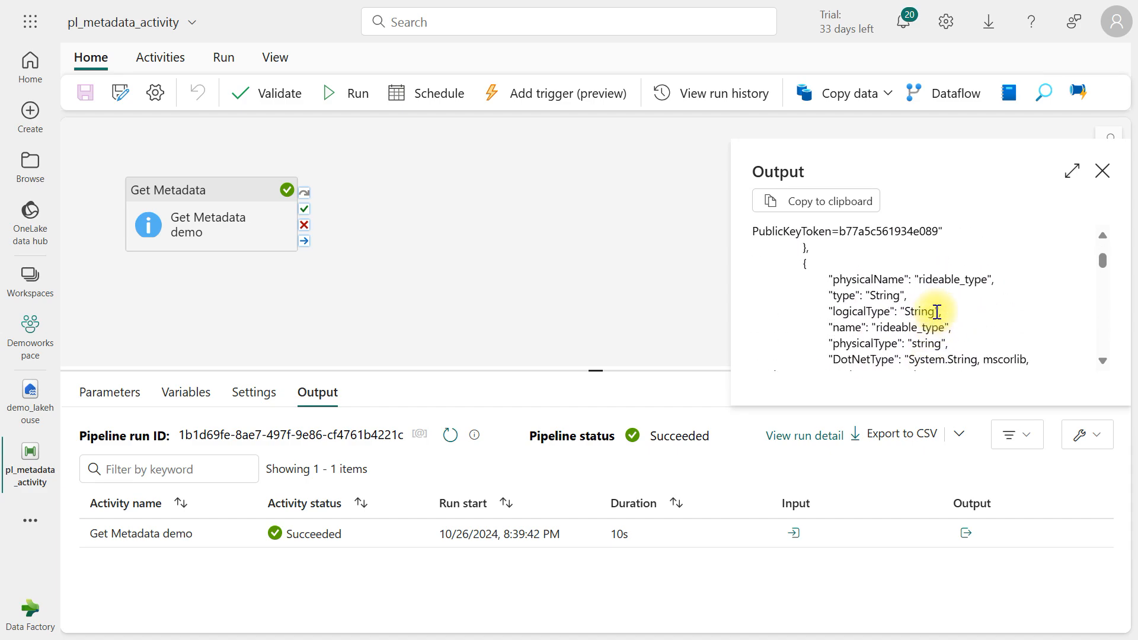
scroll(948, 293, "down", 3)
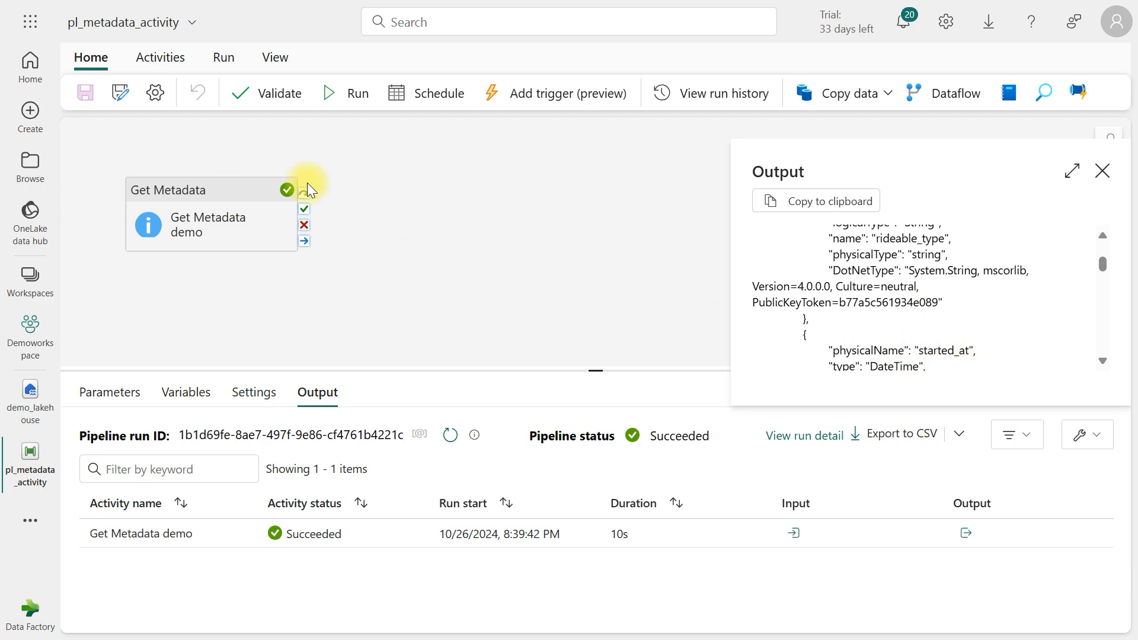
Step: Point the Get Metadata demo activity to Files, choosing data_178eb1be-8ccd-48cd-b42a-128ad553b36e_2db4e1b5-96be-4b42-8aa4-8ff2bc9317fa.csv in the Sink folder
left_click(218, 194)
left_click(218, 194)
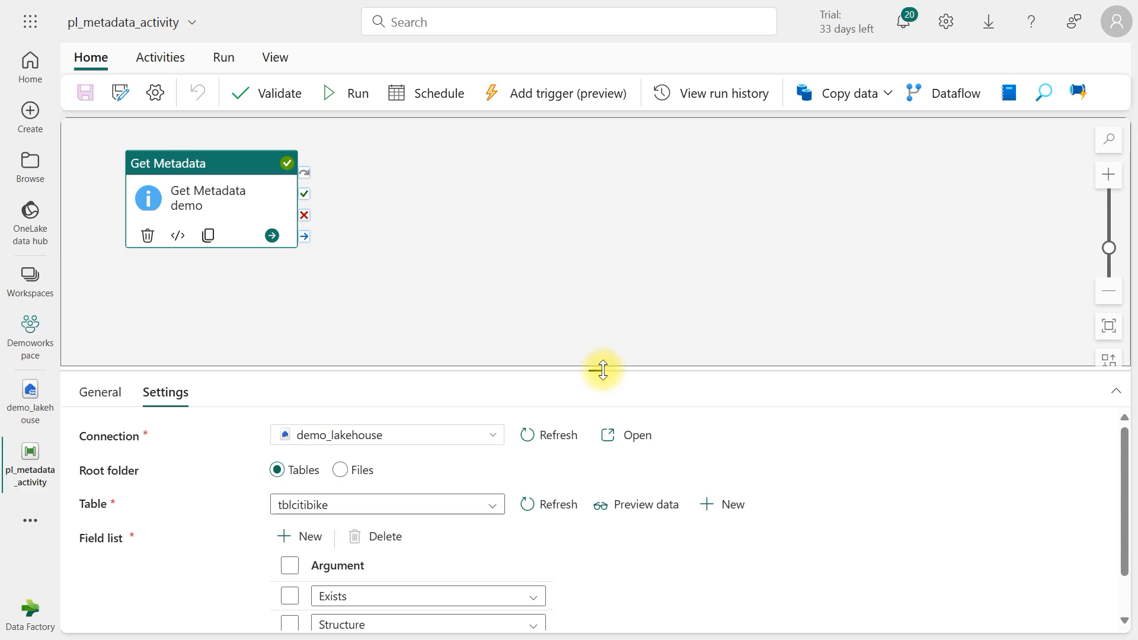
left_click_drag(602, 370, 602, 302)
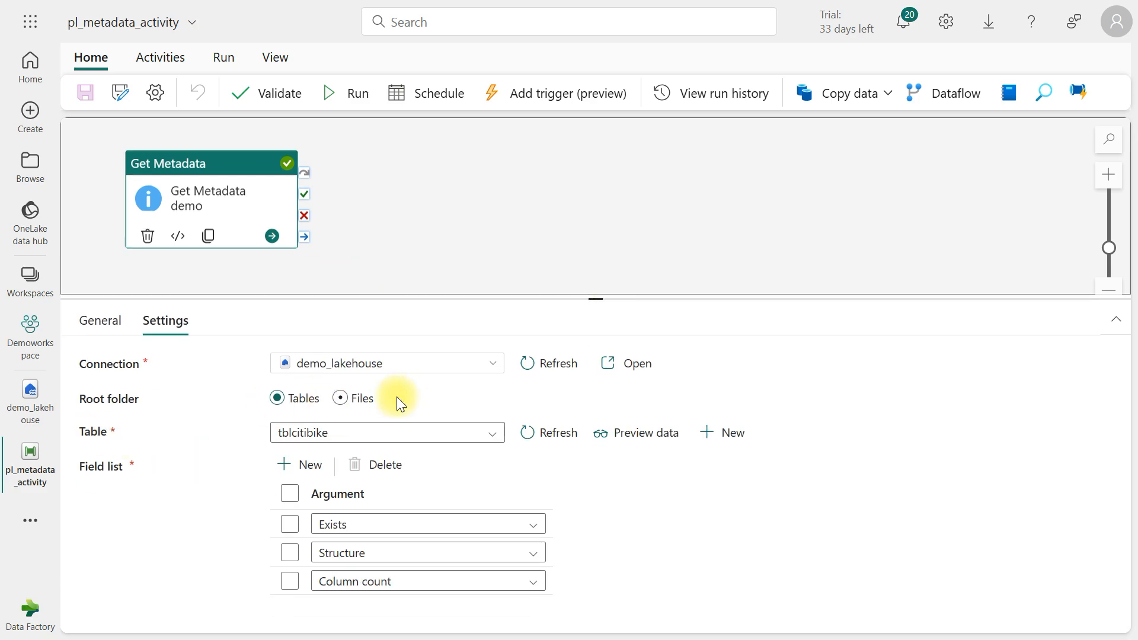
left_click(341, 399)
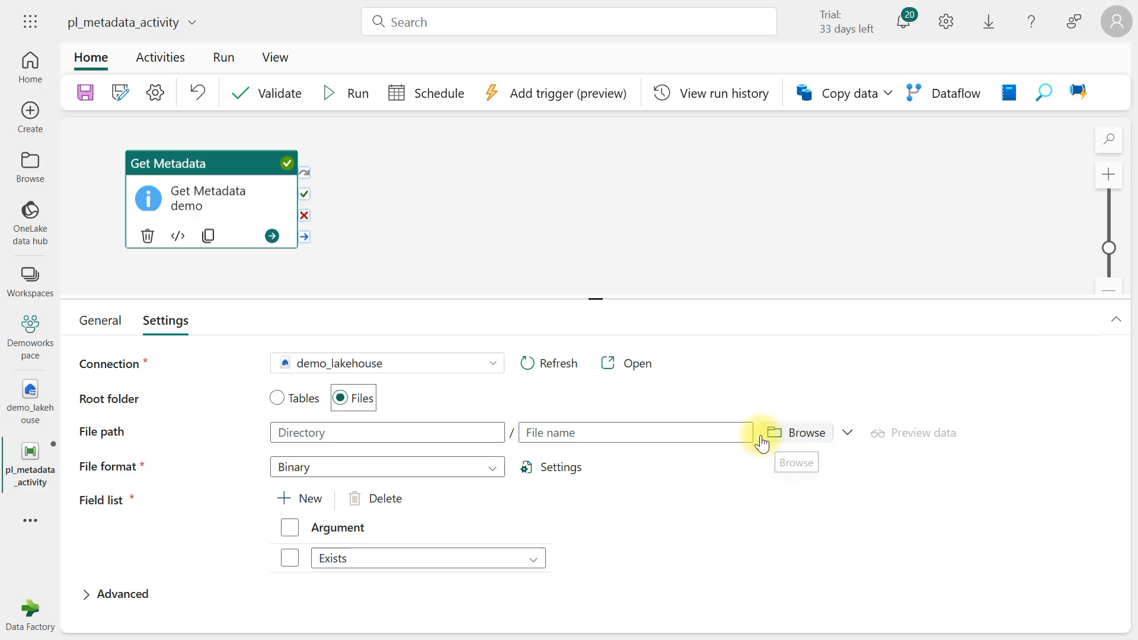
left_click(807, 433)
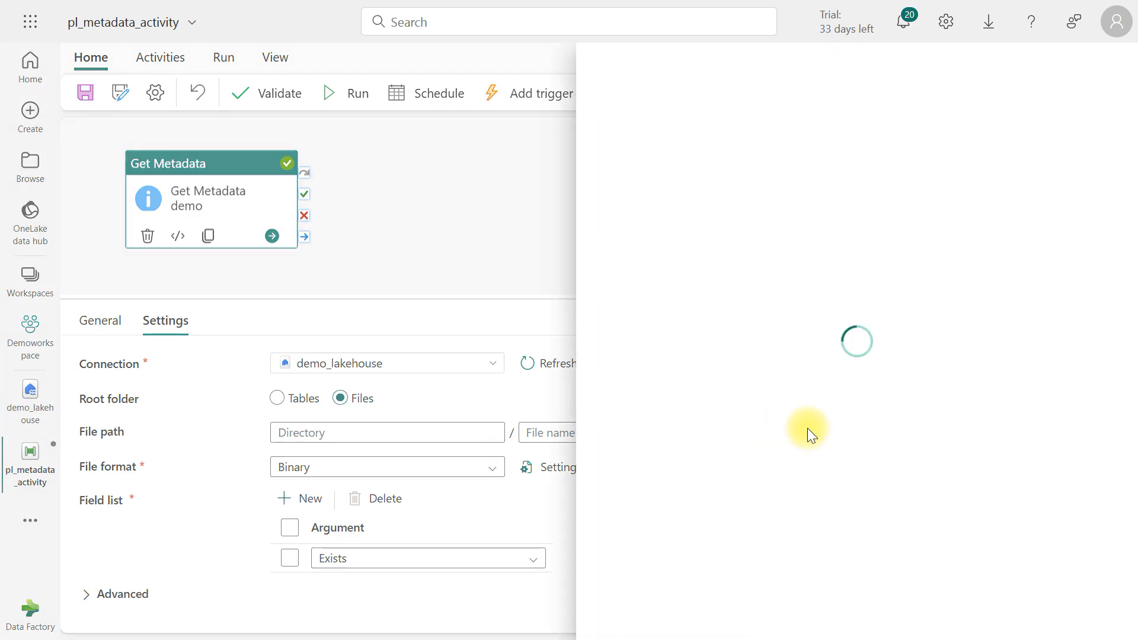
left_click(637, 185)
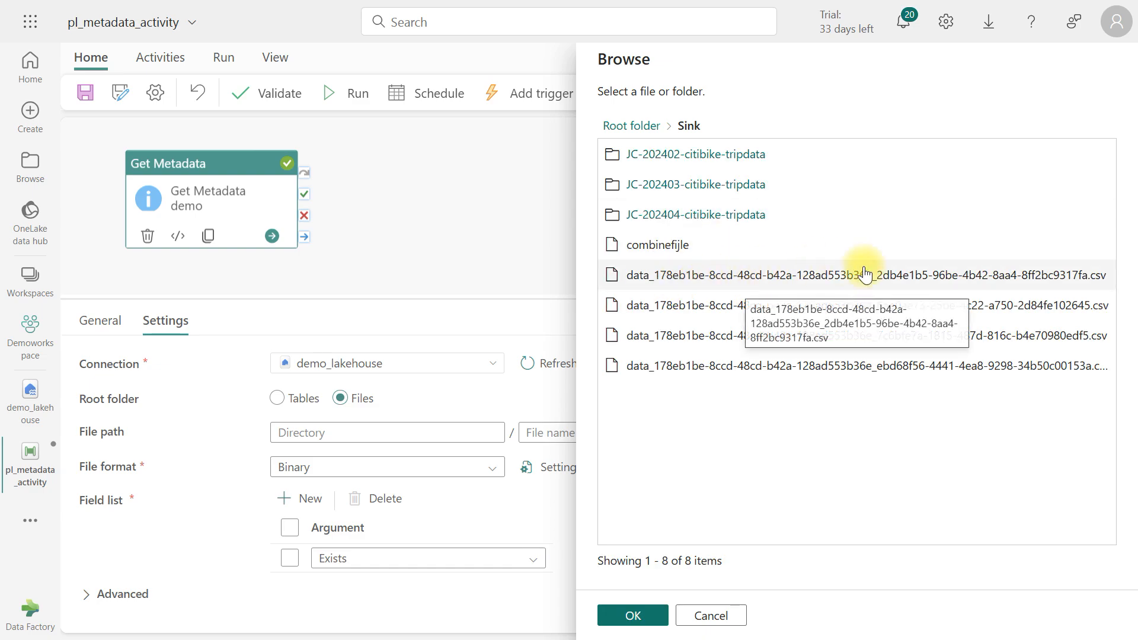
left_click(776, 279)
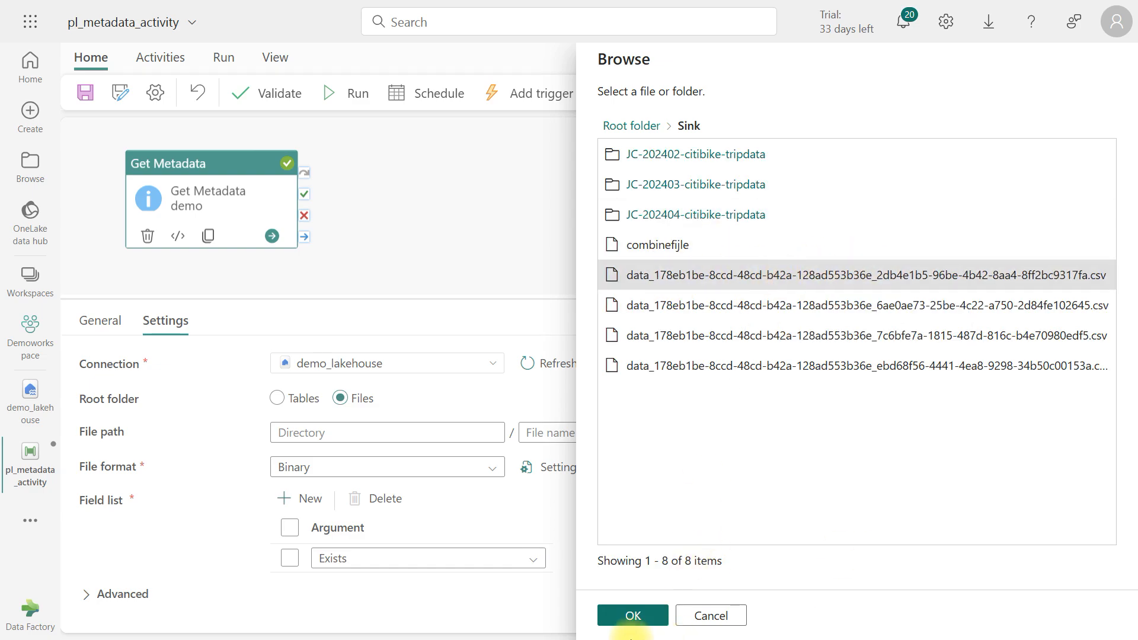
left_click(628, 613)
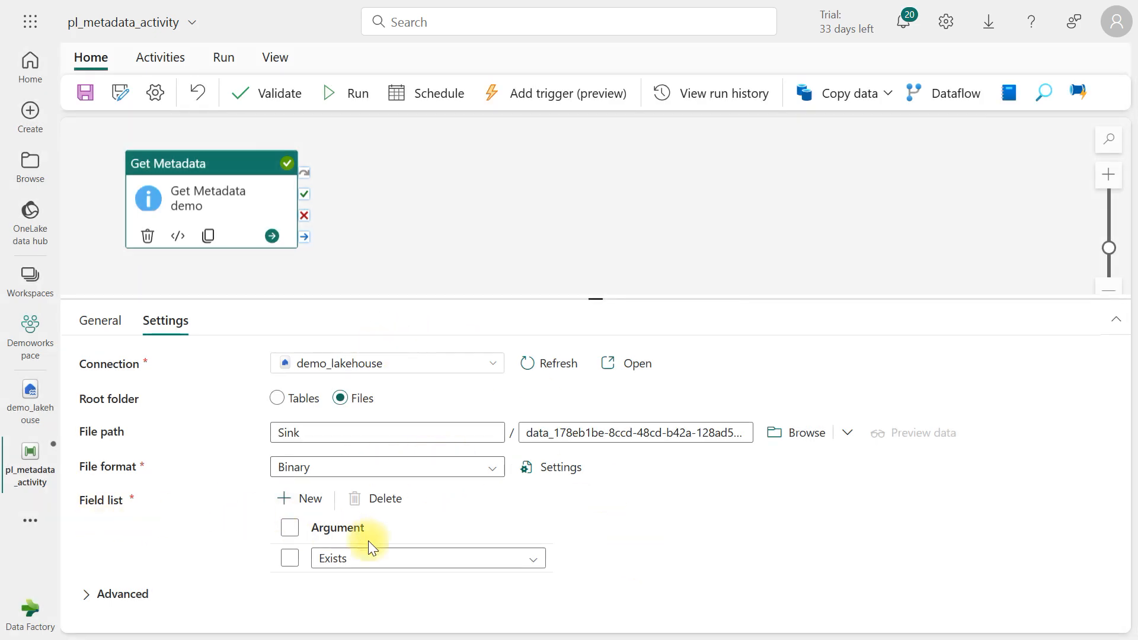
Step: Change the field list's Exists argument to Item name and add a second Item name argument
left_click(347, 559)
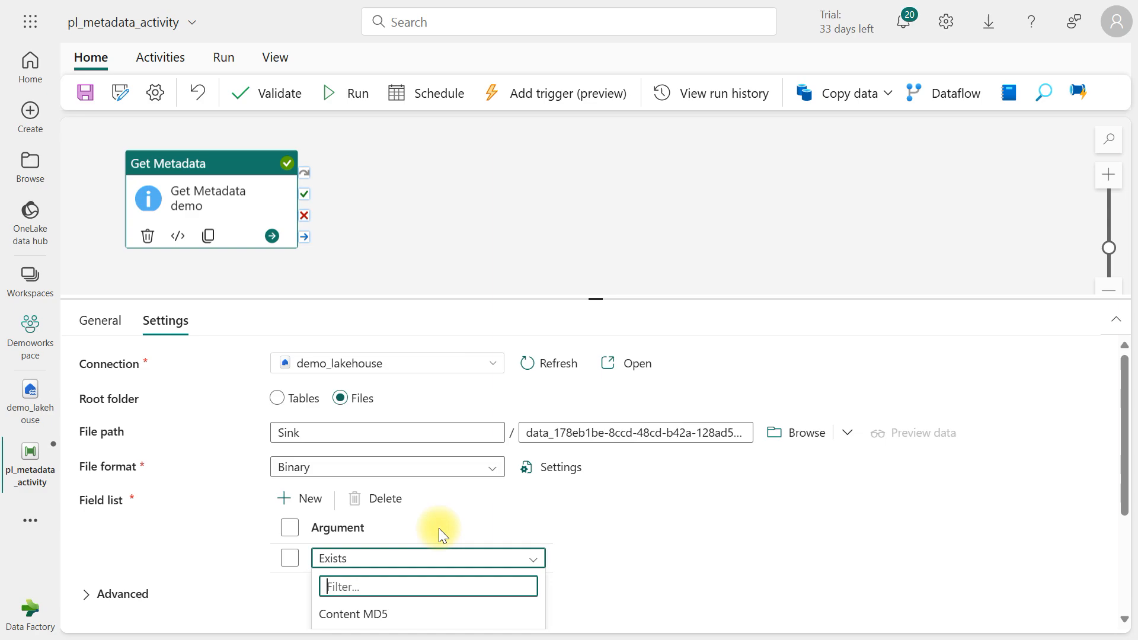
scroll(424, 537, "down", 3)
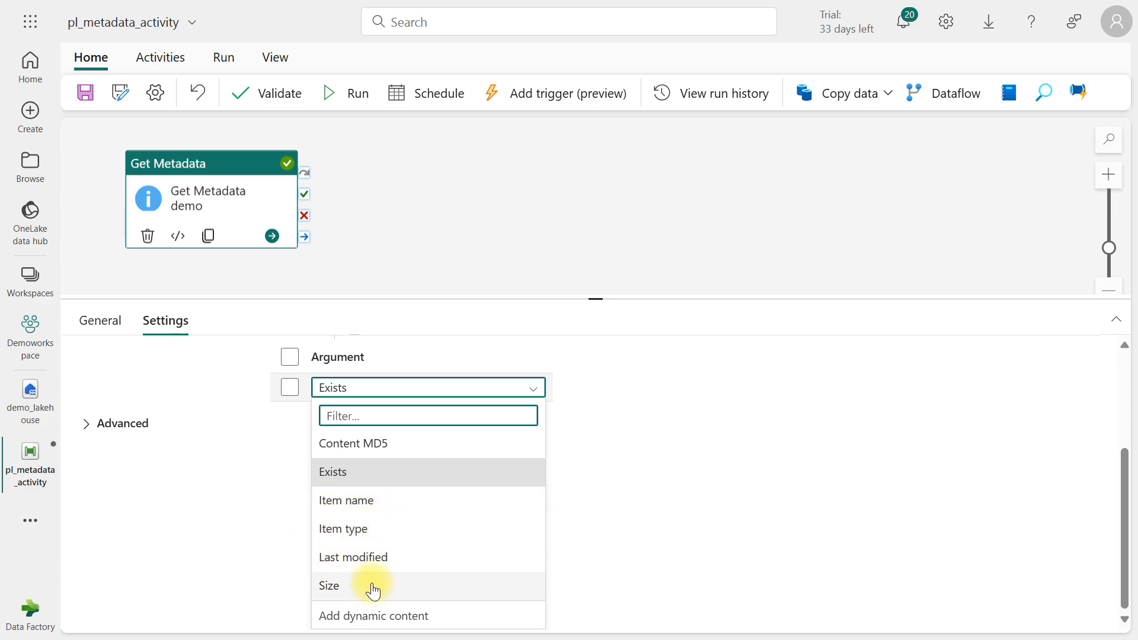
left_click(371, 504)
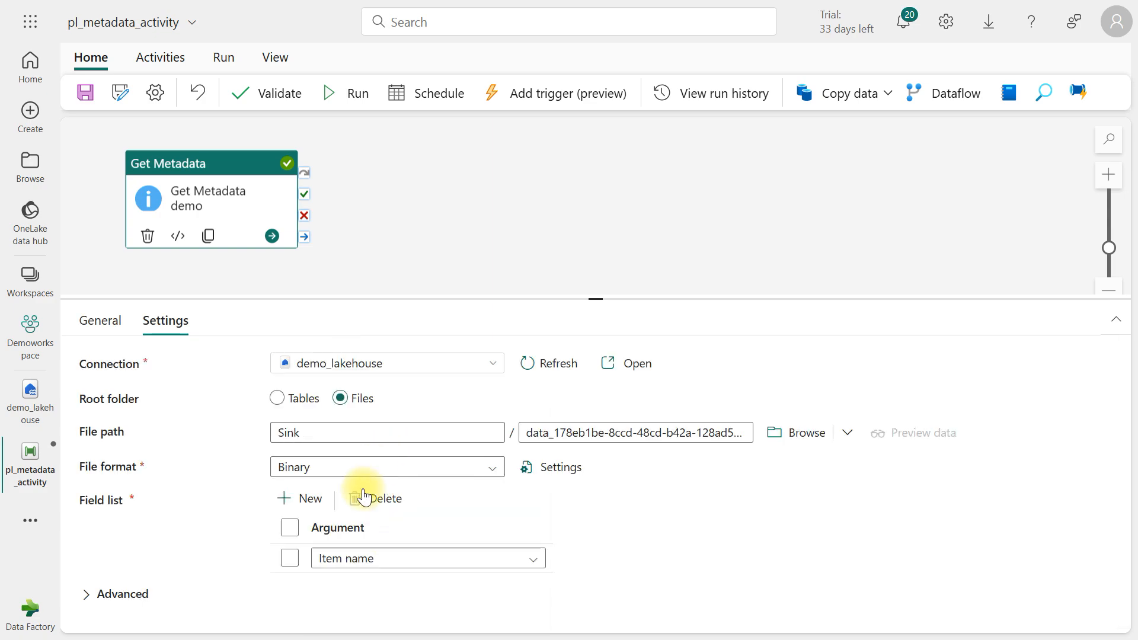
left_click(315, 504)
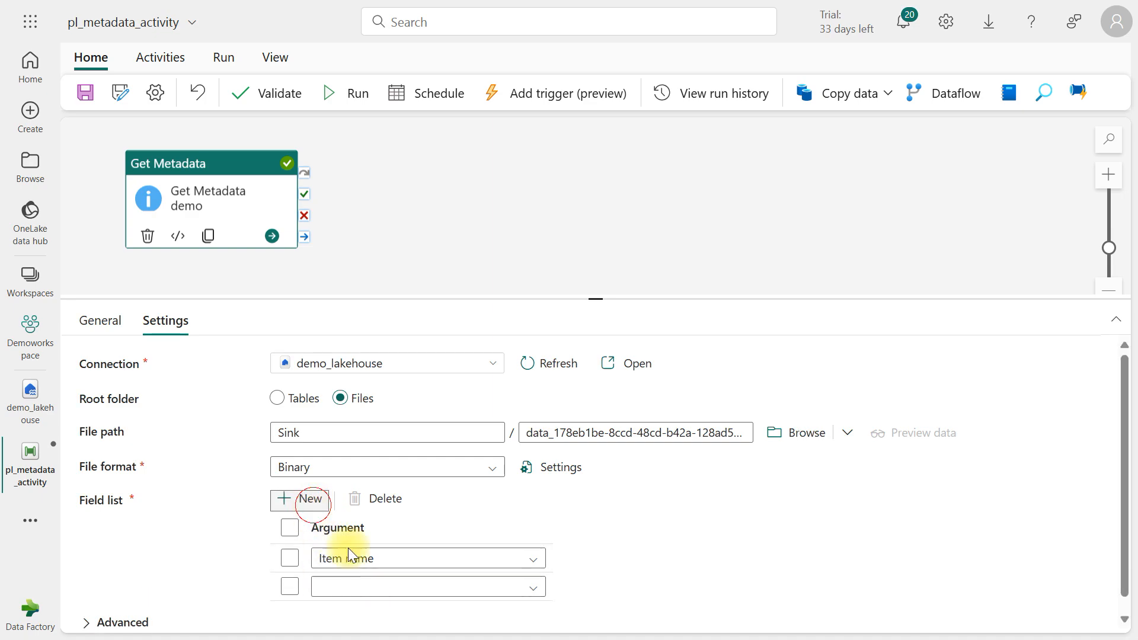
left_click(360, 586)
scroll(385, 610, "down", 2)
scroll(367, 605, "up", 2)
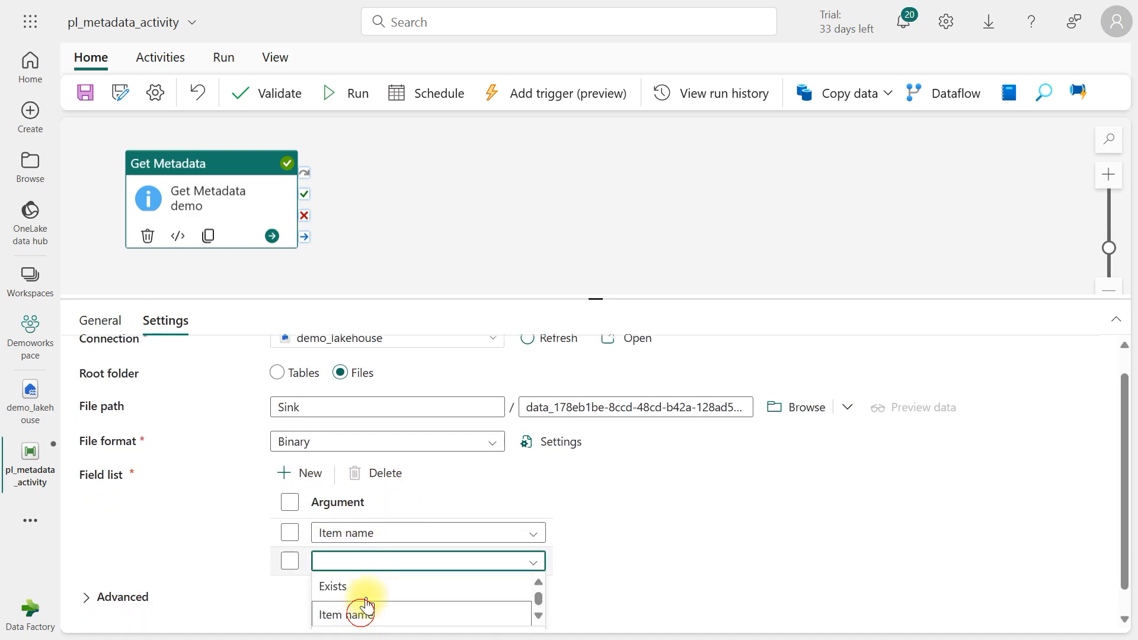
left_click(346, 616)
Step: Add the Size and Last modified arguments to the Get Metadata demo activity's field list
left_click_drag(600, 301, 596, 182)
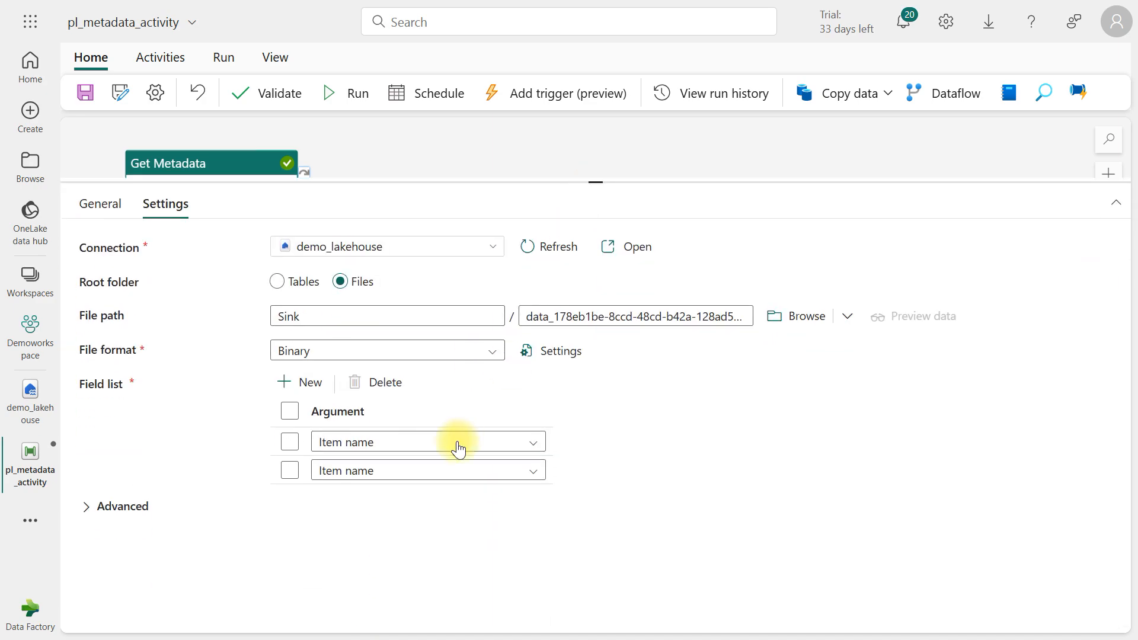
left_click(302, 384)
left_click(389, 499)
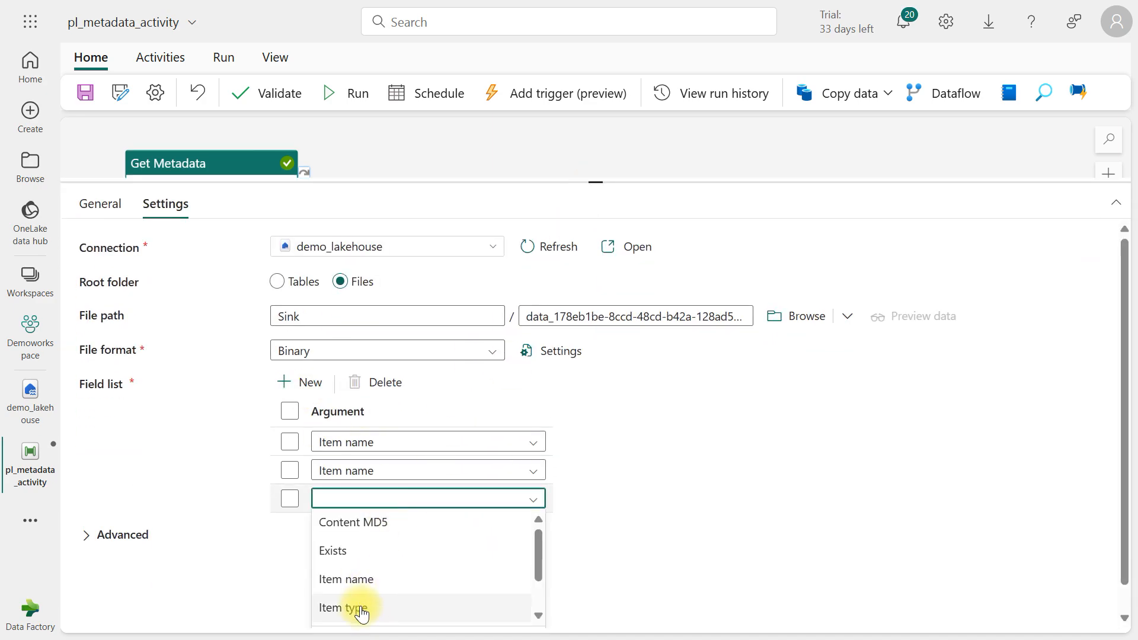
scroll(367, 584, "down", 2)
left_click(337, 608)
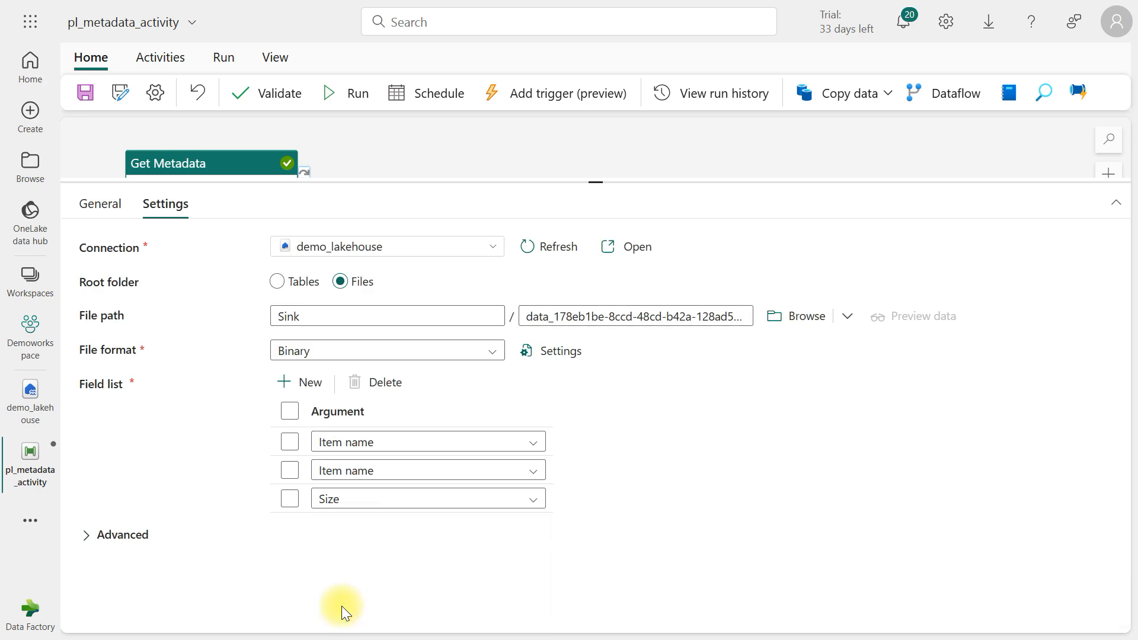
left_click(299, 384)
left_click(359, 526)
scroll(365, 583, "down", 2)
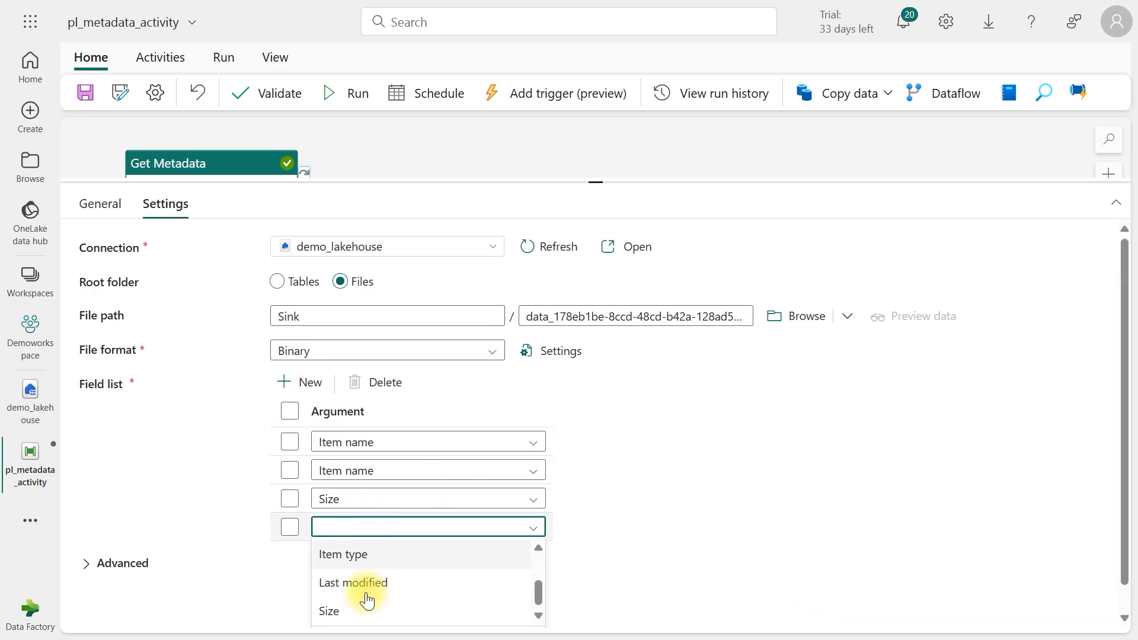
left_click(363, 584)
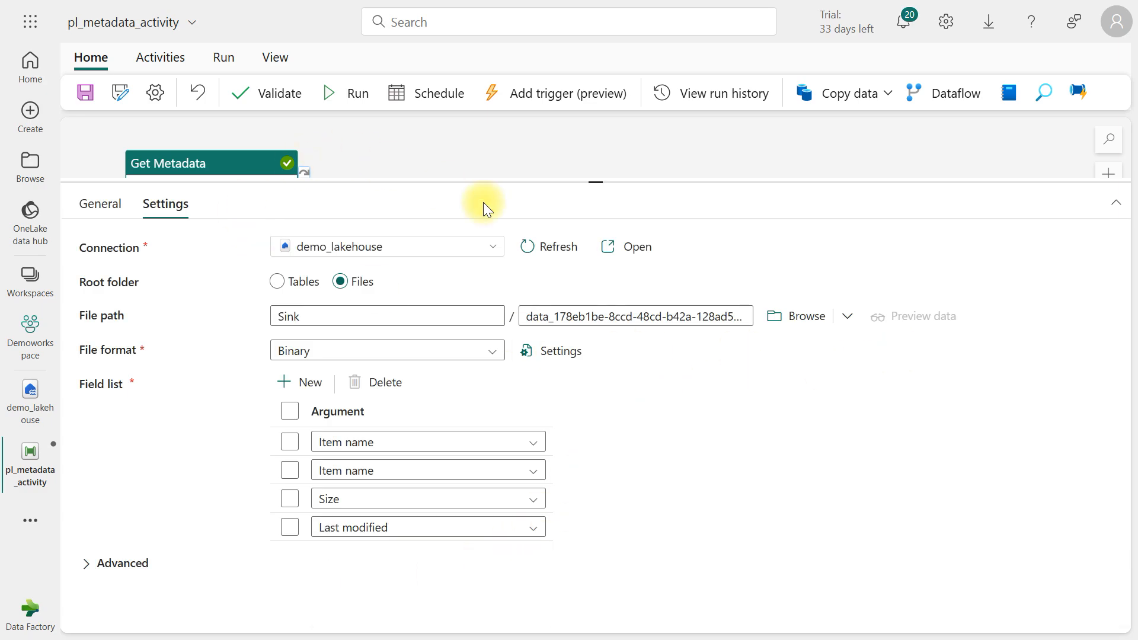
Step: Save and run the pipeline against the Sink CSV file, and open the activity's run output
left_click_drag(594, 178, 595, 225)
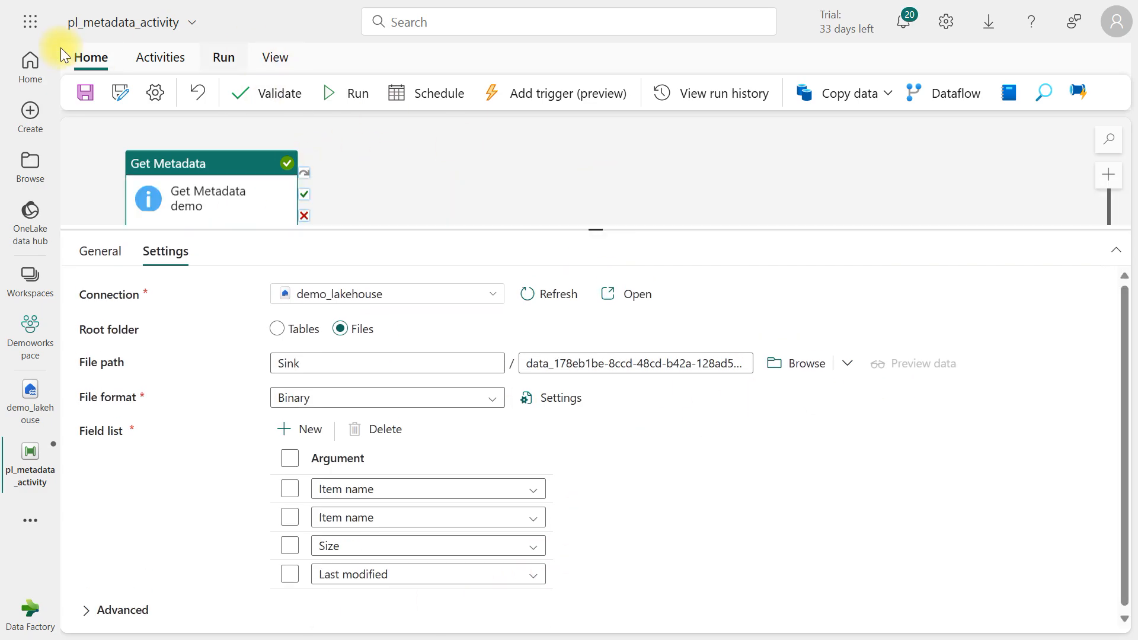
left_click(85, 93)
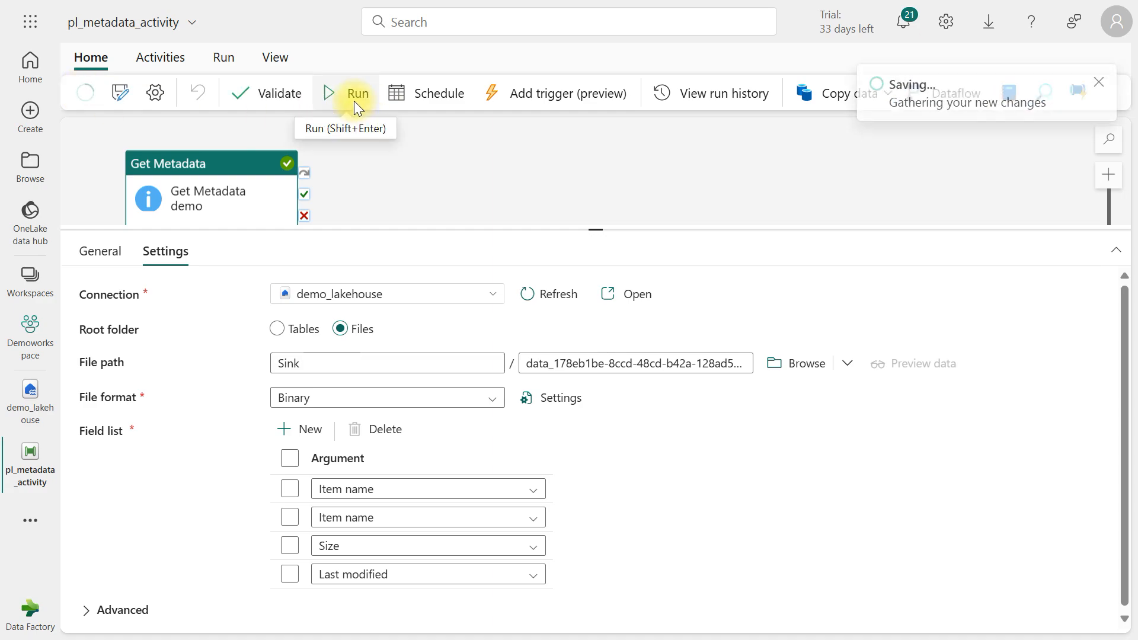
left_click(353, 94)
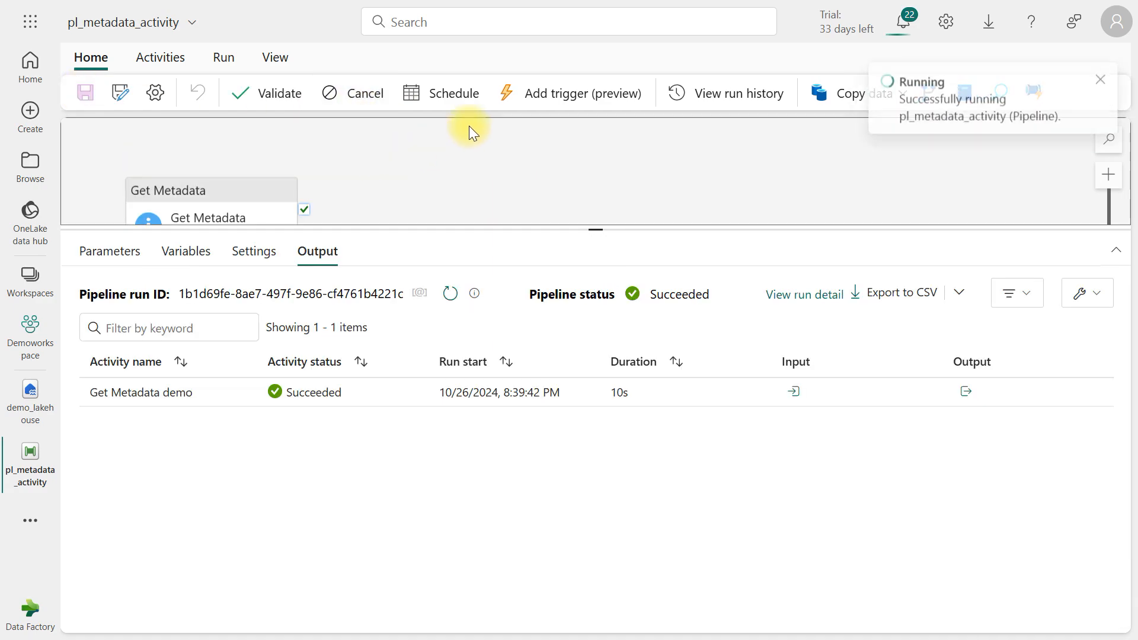
left_click_drag(590, 228, 585, 285)
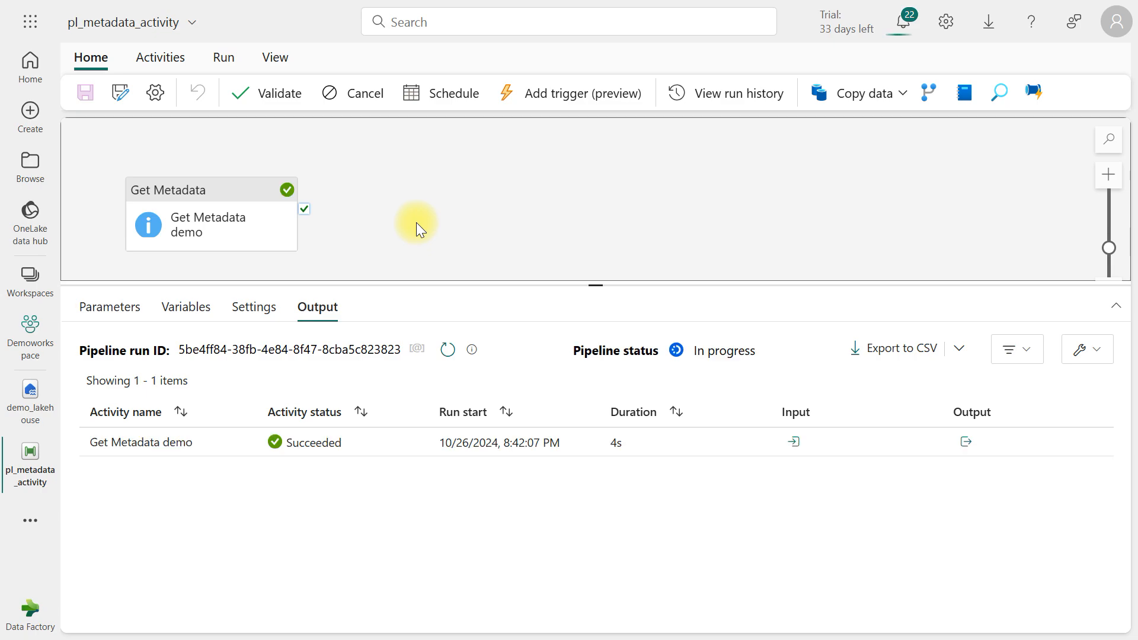
left_click(967, 446)
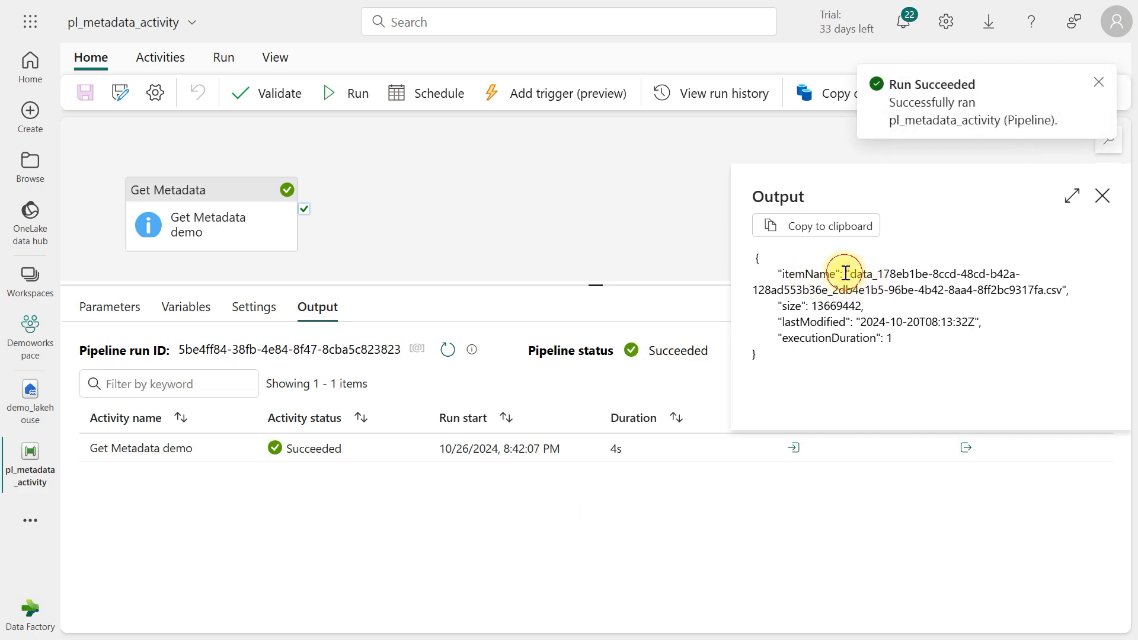
Step: Examine the item name, last modified and size values in the activity's run output
left_click_drag(855, 270, 1021, 304)
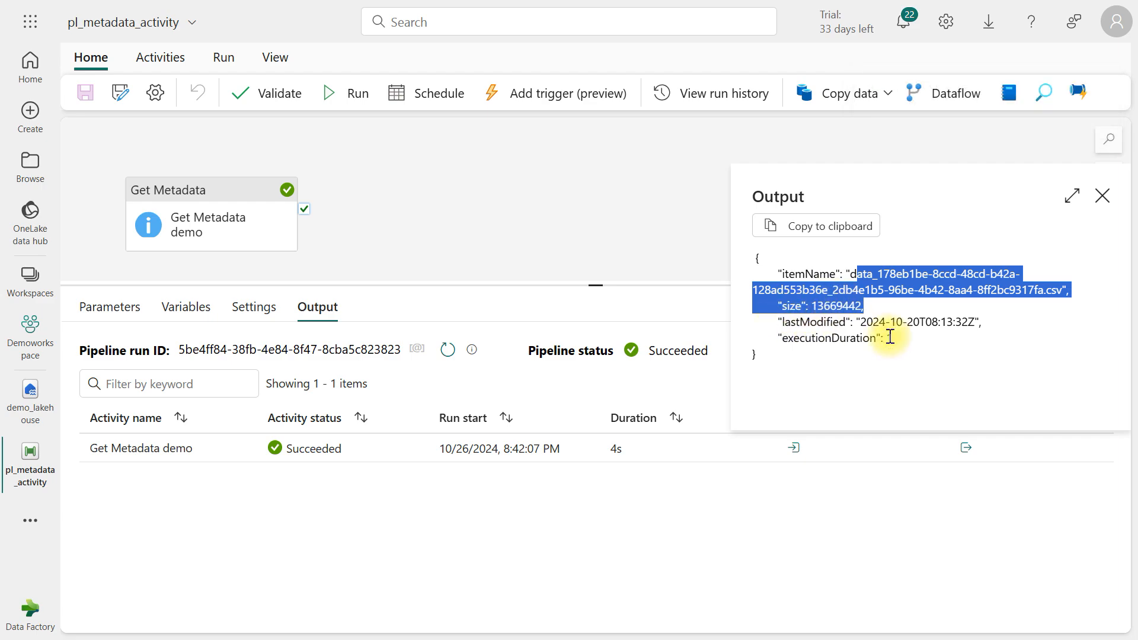
left_click_drag(859, 322, 985, 324)
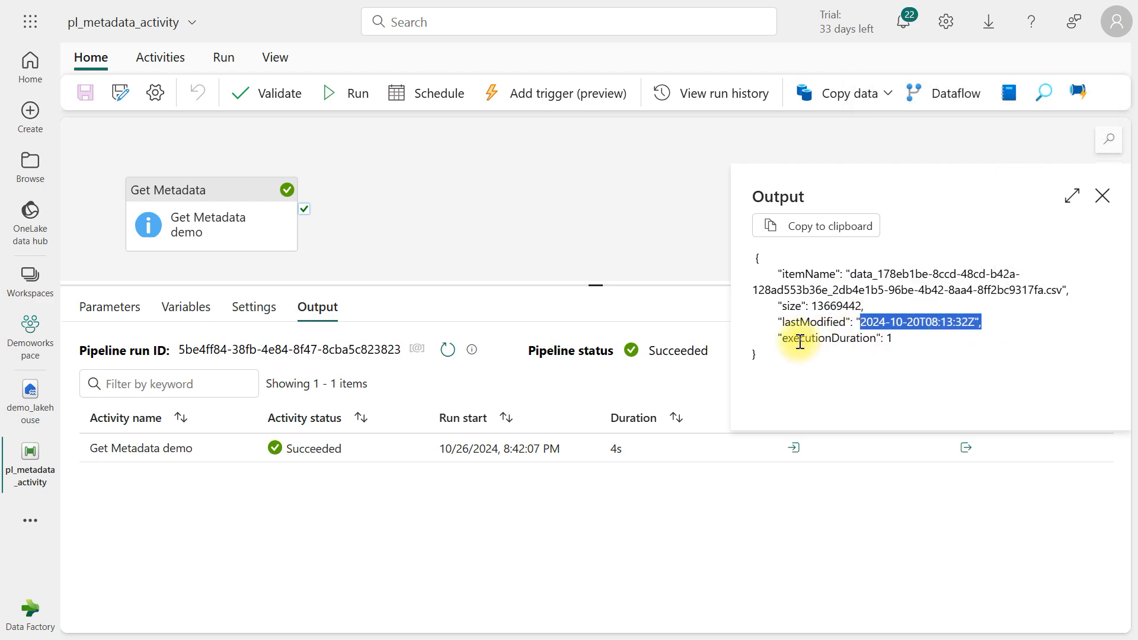
left_click_drag(811, 305, 862, 309)
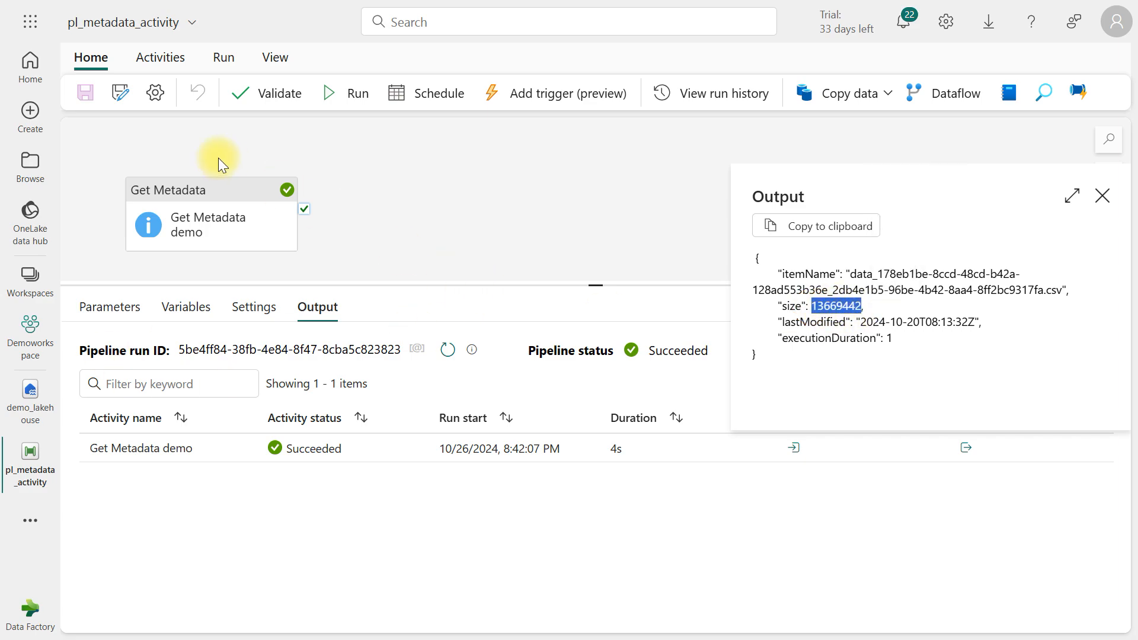
Step: Clear the file name from the Get Metadata demo activity's file path, leaving only the Sink folder
left_click(196, 192)
left_click(236, 190)
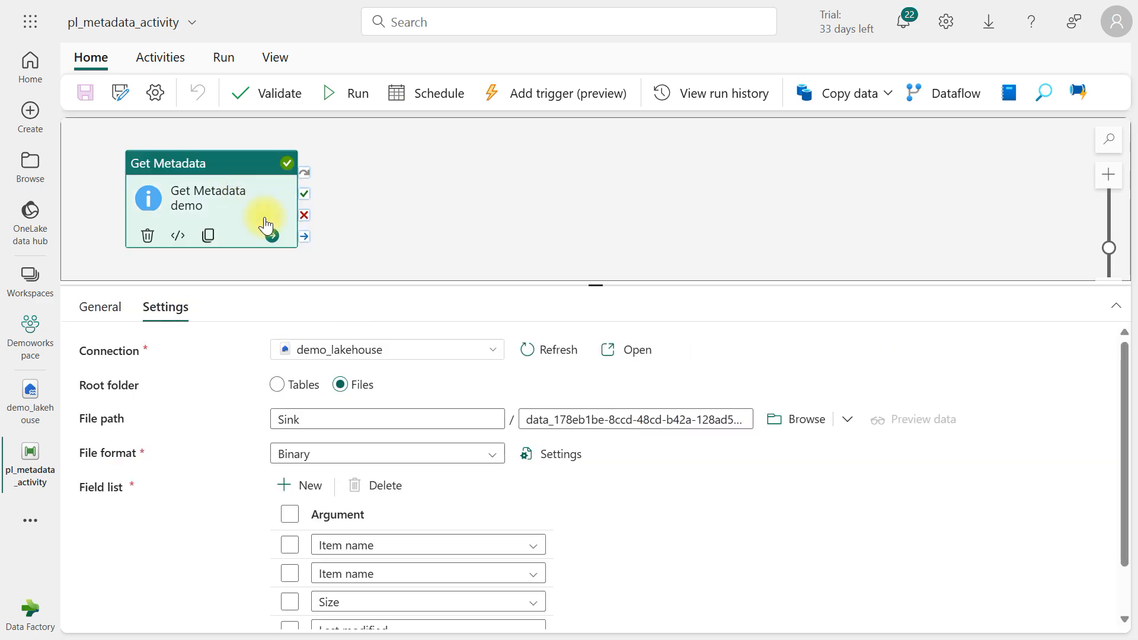
left_click(742, 420)
key("Delete")
key("Delete")
key("Delete")
key("Delete")
key("Delete")
key("Delete")
key("Delete")
key("Delete")
key("Delete")
key("Delete")
key("Delete")
key("Delete")
key("Delete")
key("Delete")
key("Delete")
key("Delete")
key("Delete")
key("Delete")
key("Delete")
key("Delete")
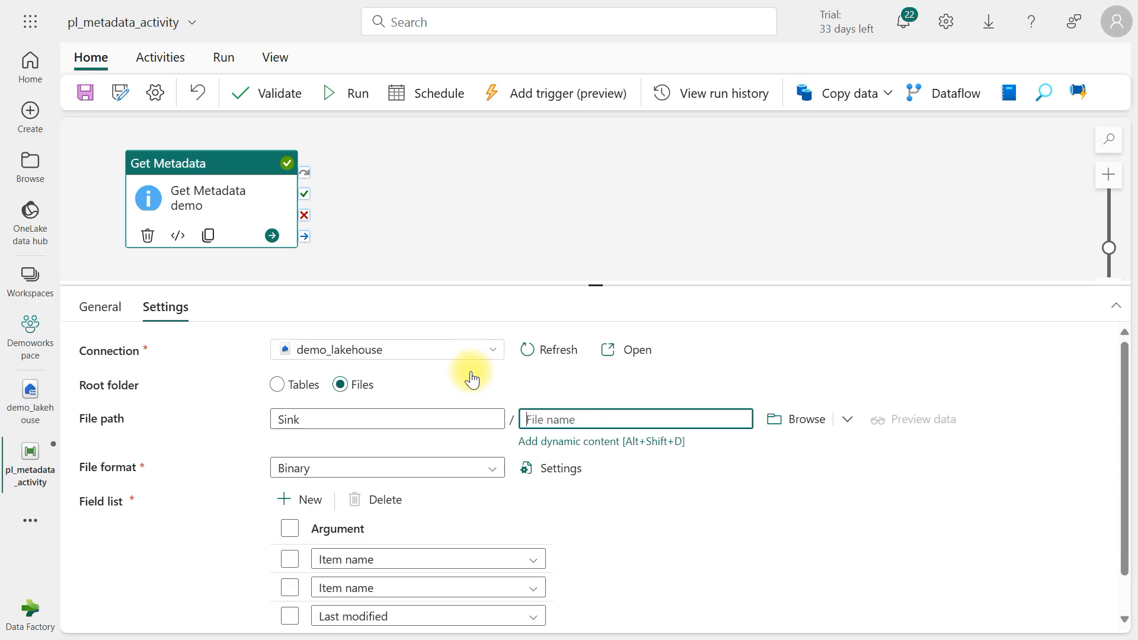
Step: Delete all arguments in the Get Metadata demo activity's field list and add a single Child items argument
left_click(298, 527)
left_click(384, 487)
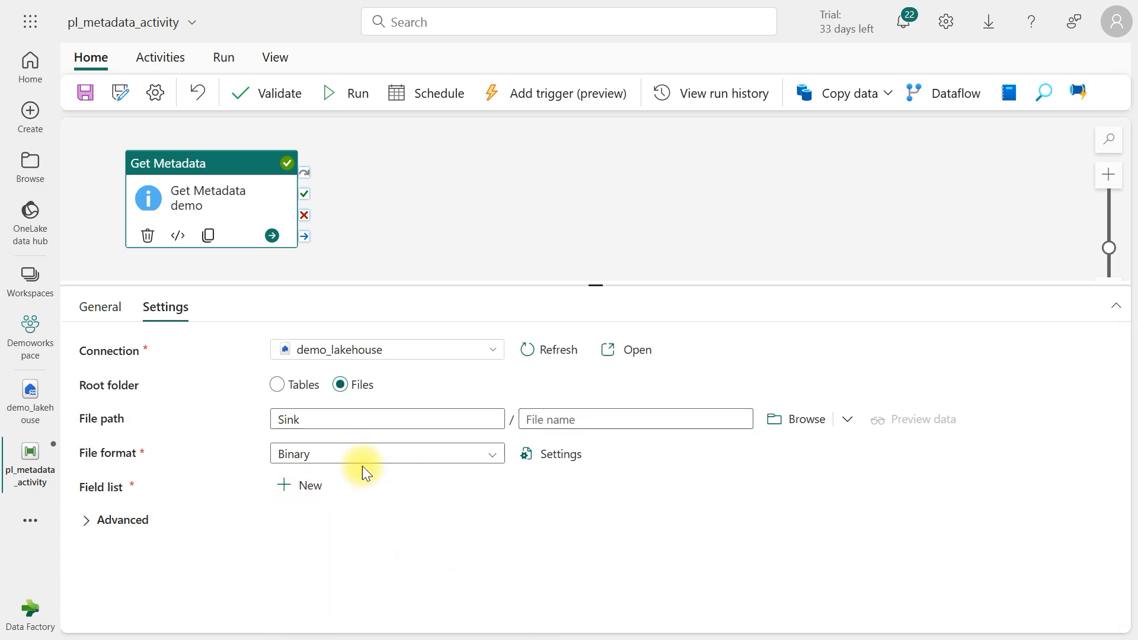
left_click(292, 496)
left_click(445, 542)
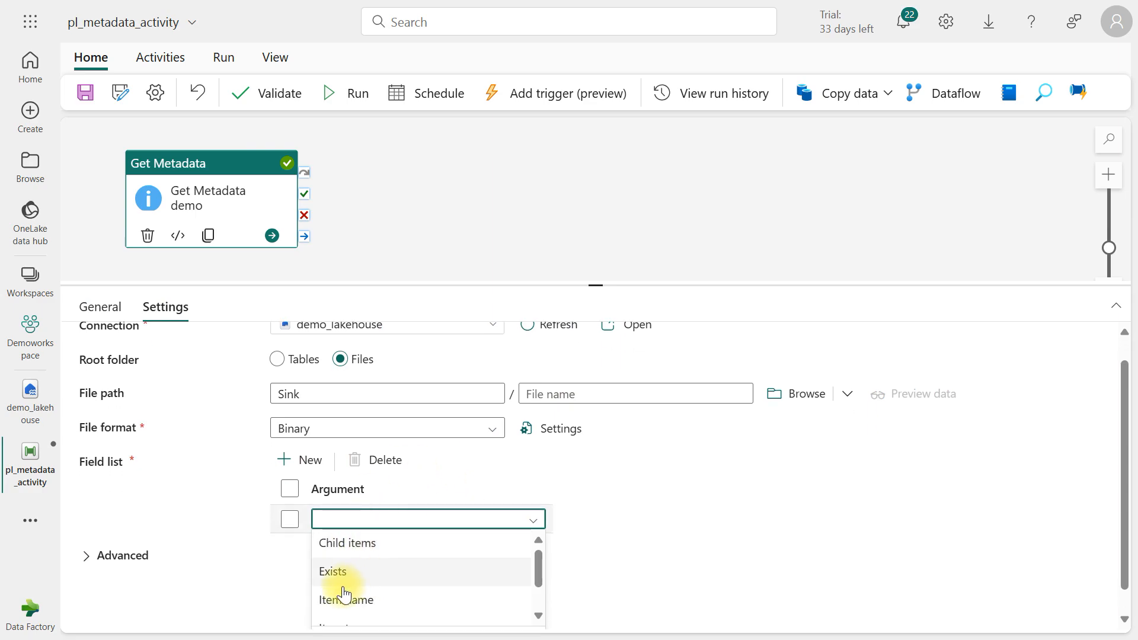
scroll(381, 606, "down", 2)
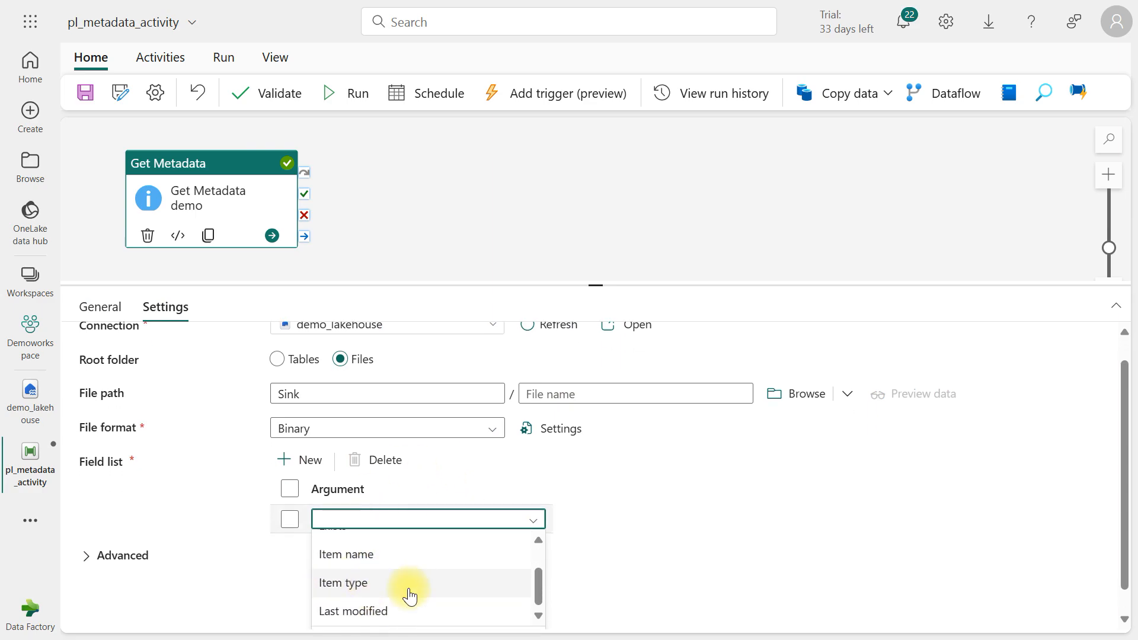
scroll(377, 613, "down", 1)
scroll(391, 557, "up", 1)
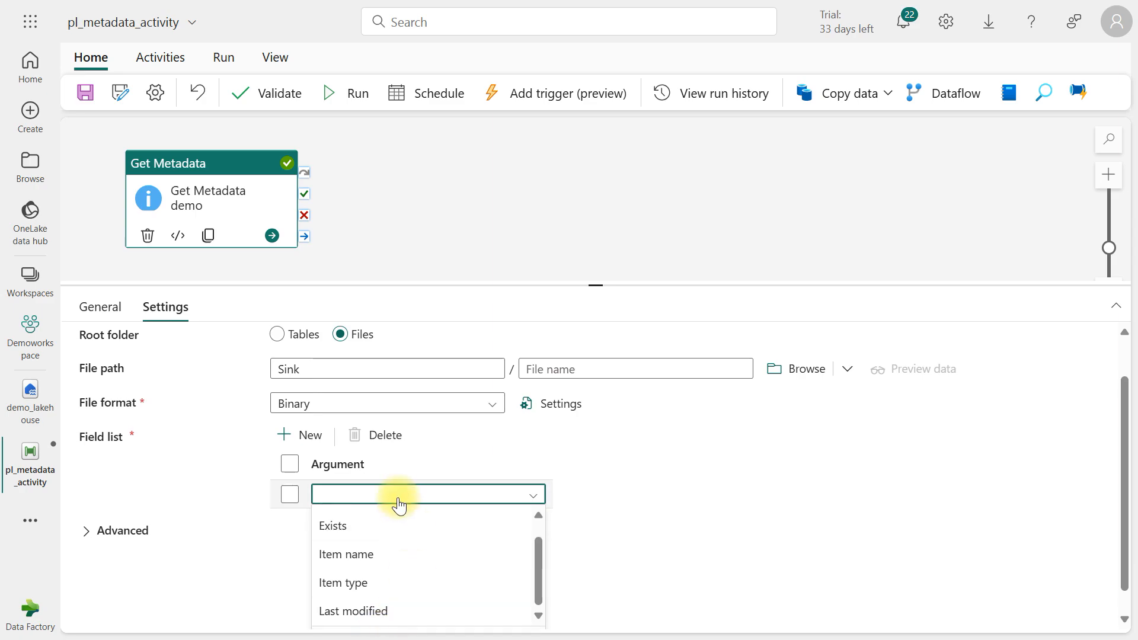
scroll(393, 495, "up", 2)
left_click(377, 545)
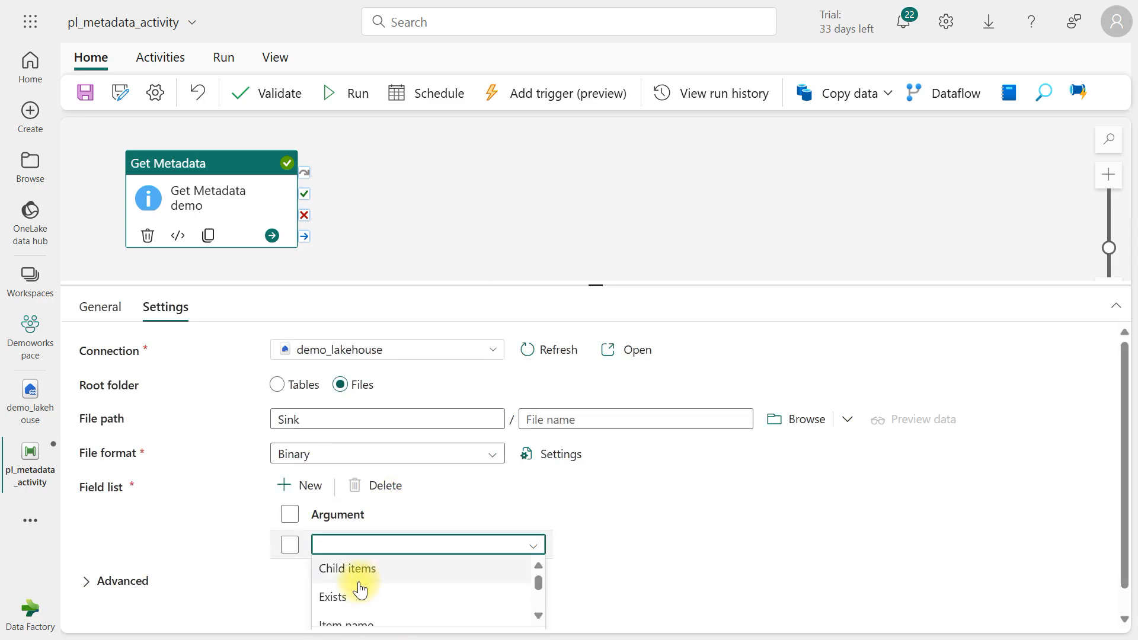
key("Return")
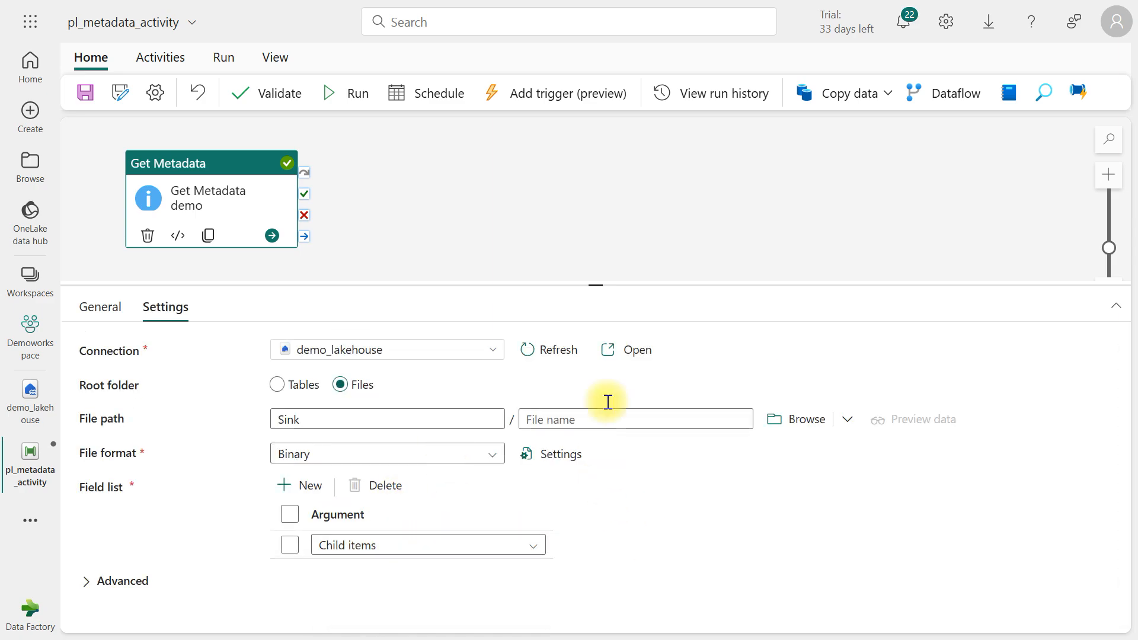
Step: Save and run the pipeline against the Sink folder, and open the activity's run output
left_click_drag(597, 284, 594, 207)
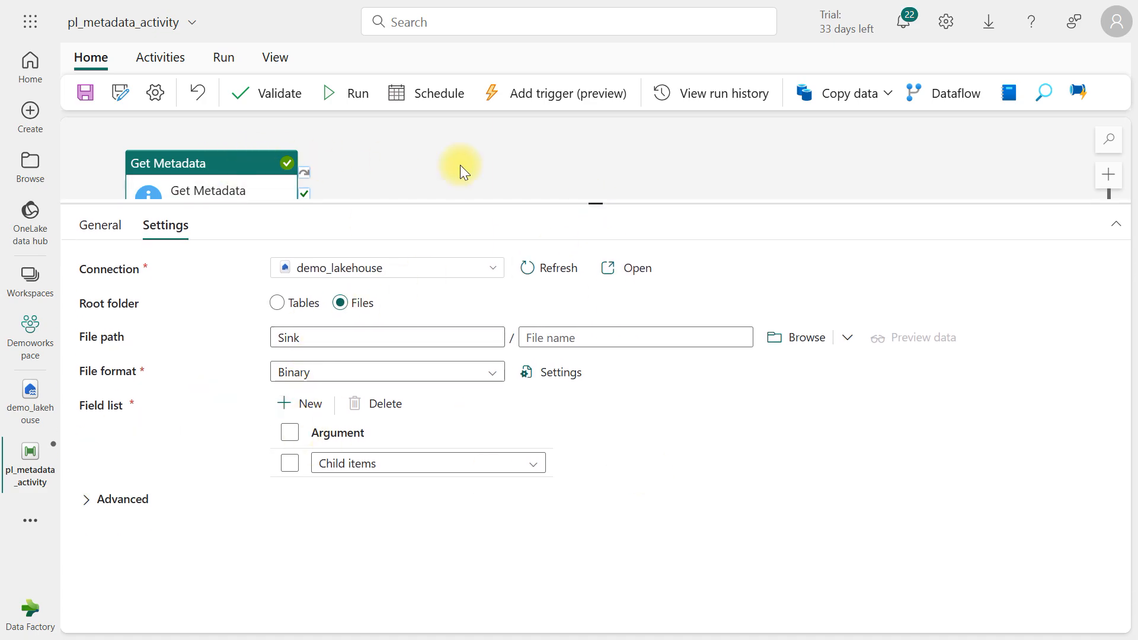
left_click(337, 93)
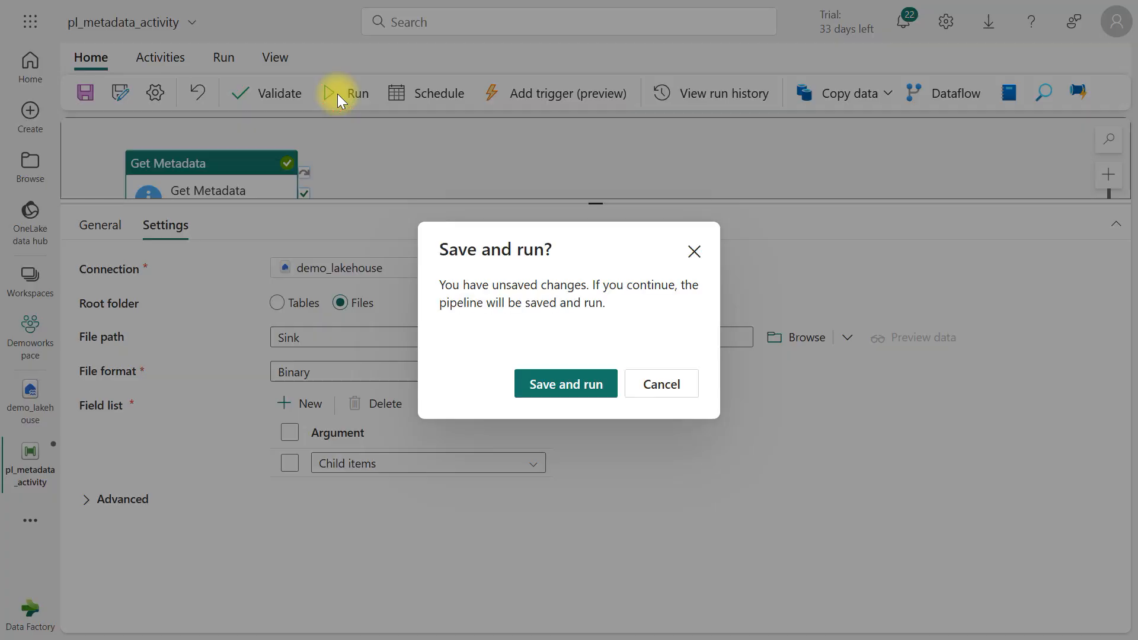
left_click(554, 384)
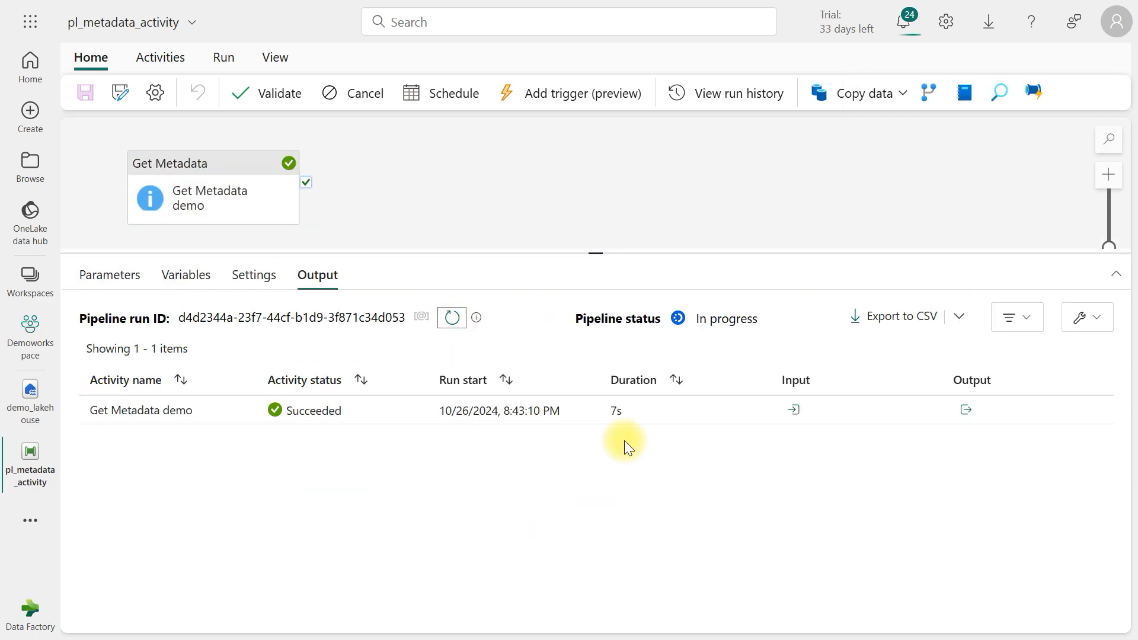
left_click(961, 419)
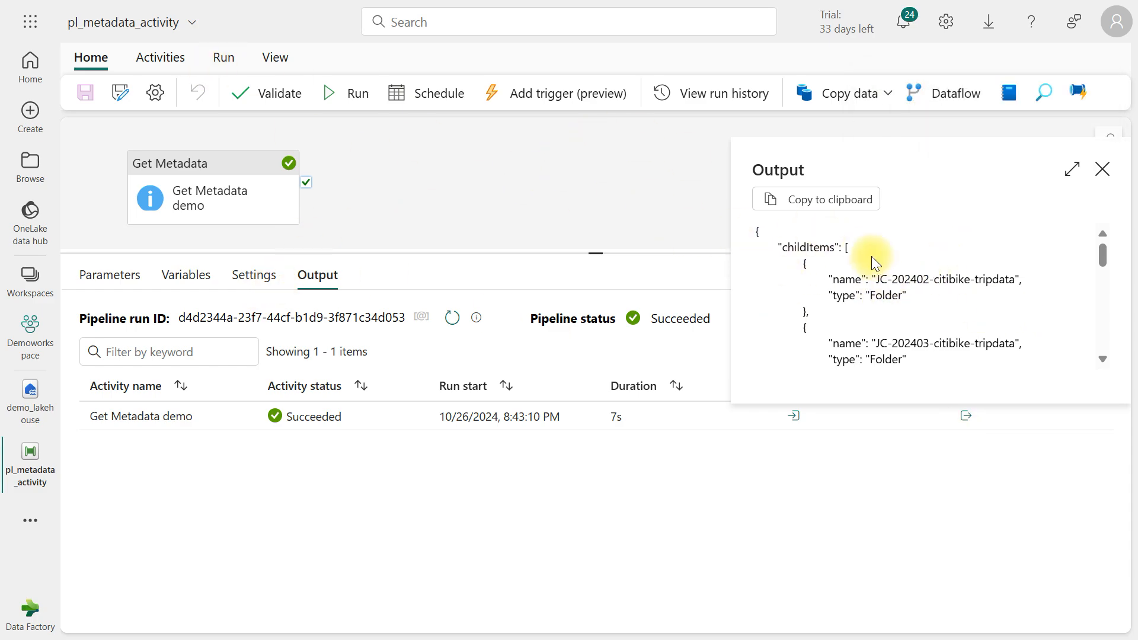
Step: Compare the child items in the run output with the contents of the Sink folder in demo_lakehouse, and return to the pipeline
scroll(896, 294, "down", 3)
scroll(889, 290, "up", 3)
scroll(926, 321, "down", 6)
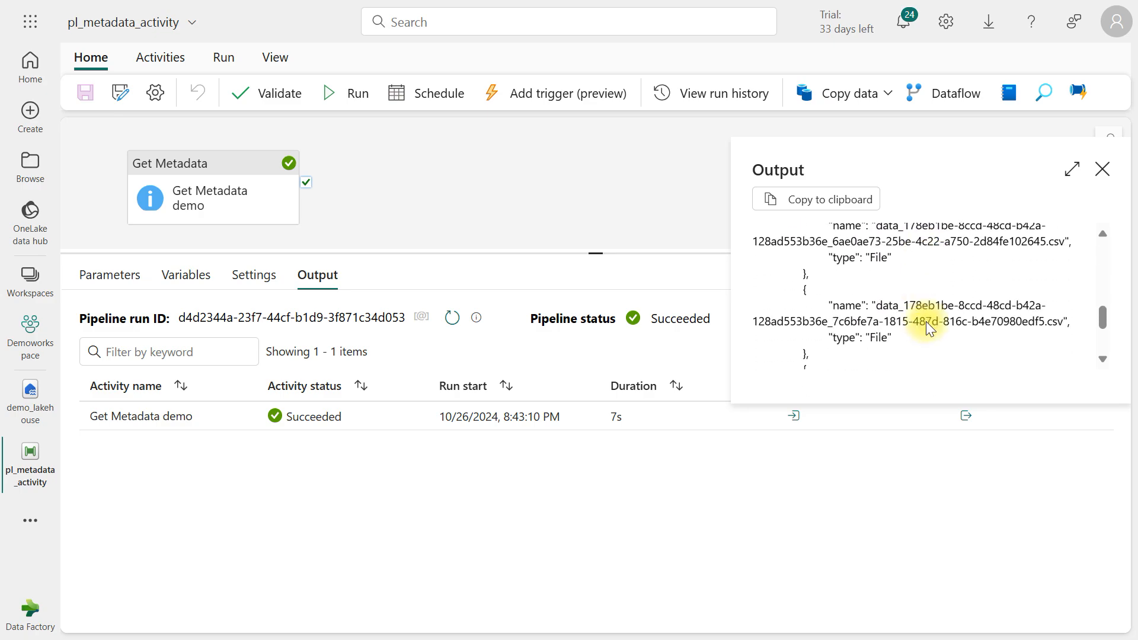
scroll(926, 321, "up", 1)
left_click(19, 409)
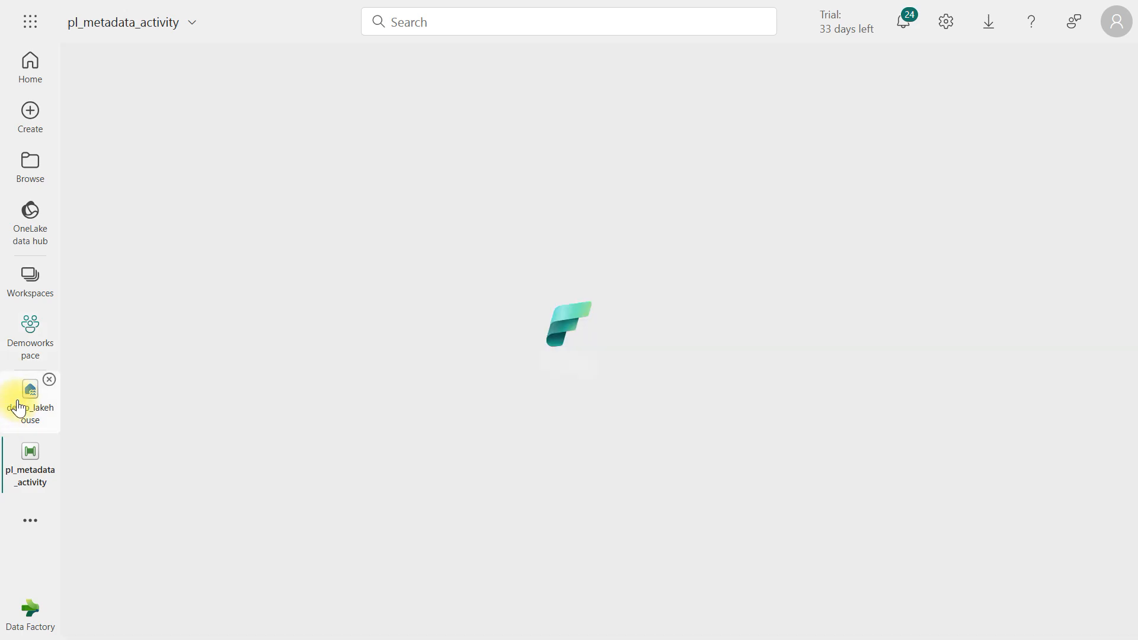
left_click(162, 353)
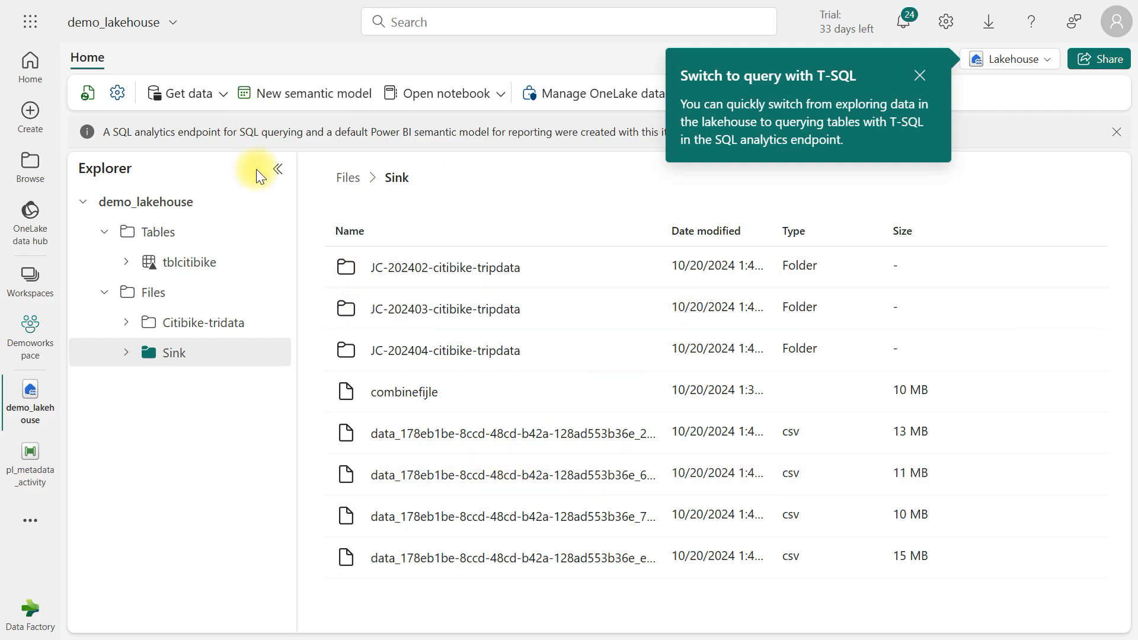
left_click(37, 458)
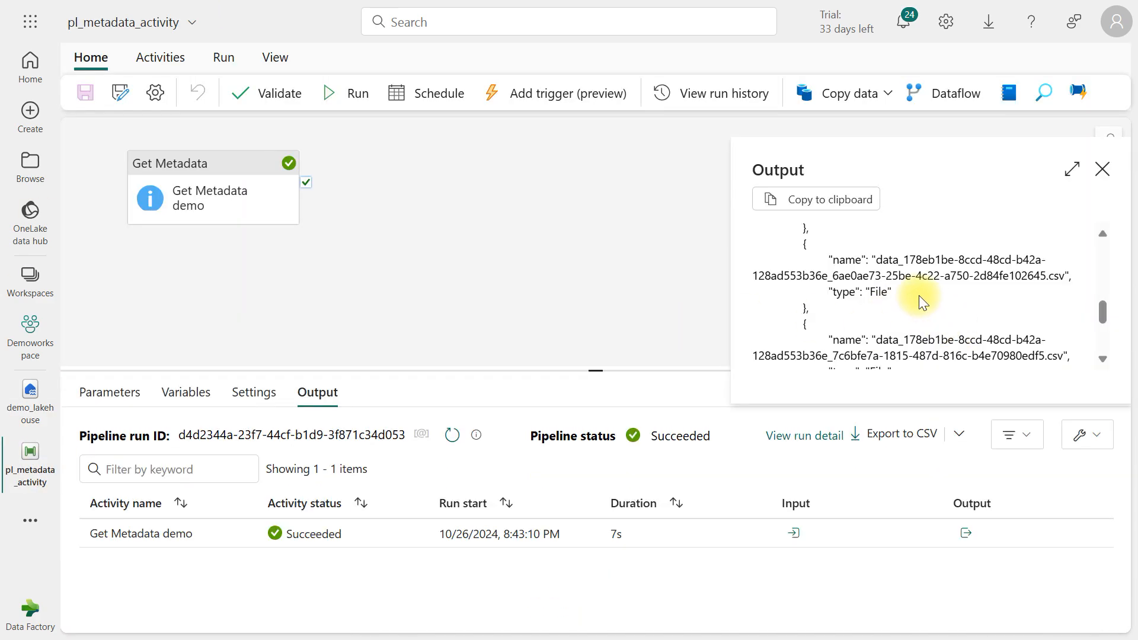
Step: Examine the name and type of each folder and file listed under childItems in the run output, and close it
scroll(915, 287, "down", 3)
scroll(909, 280, "up", 8)
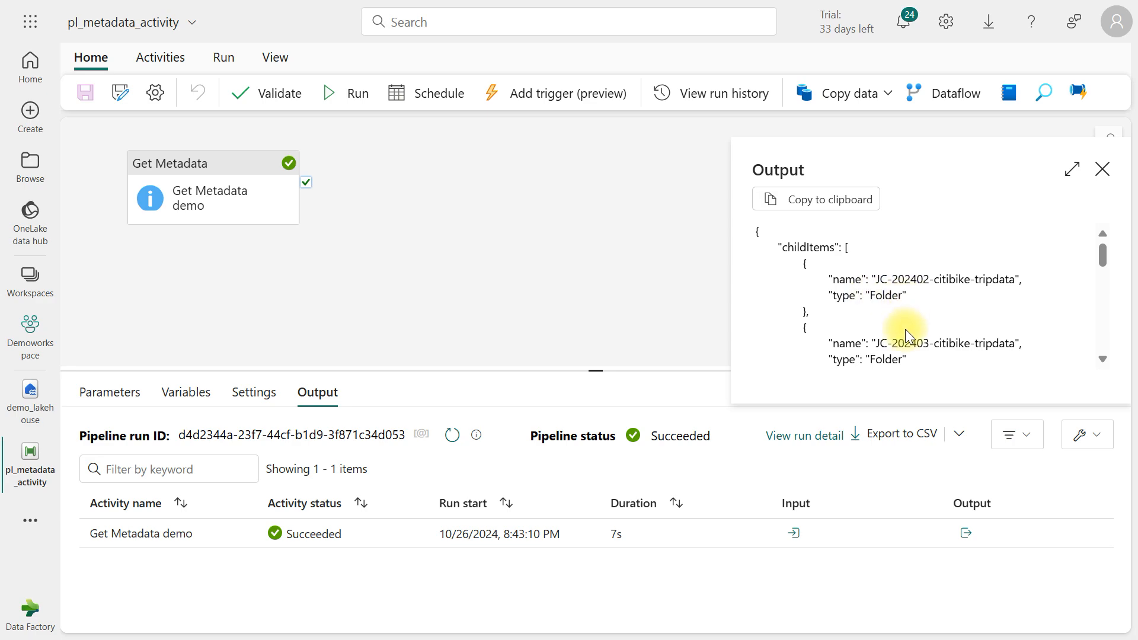
scroll(887, 360, "down", 2)
left_click_drag(877, 254, 1015, 259)
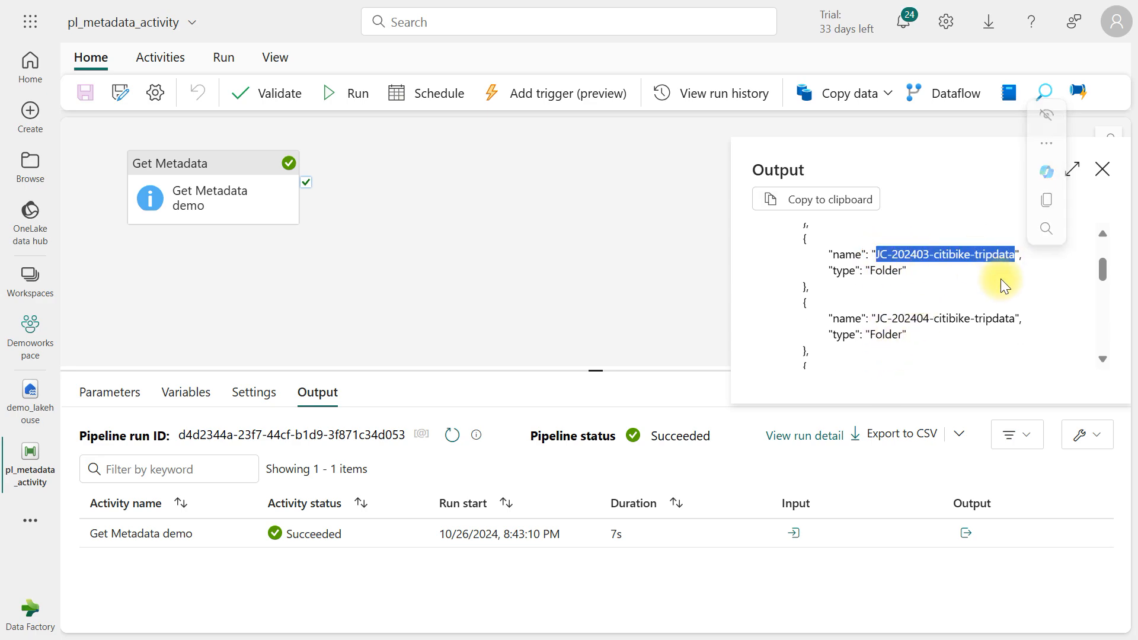
scroll(954, 273, "down", 2)
scroll(908, 278, "up", 2)
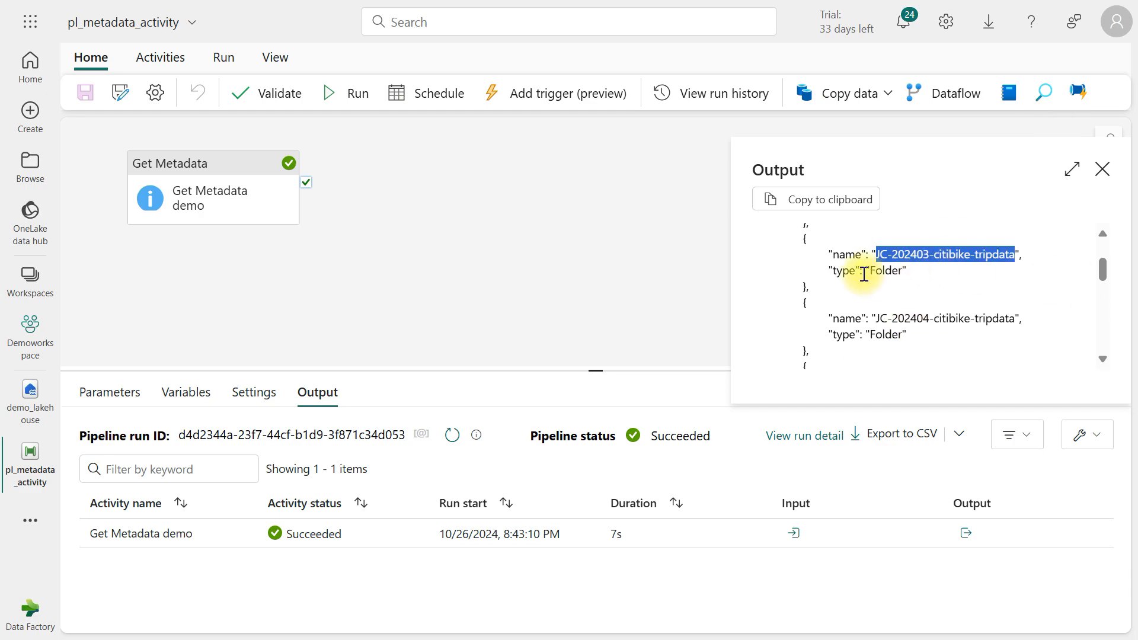
double_click(884, 270)
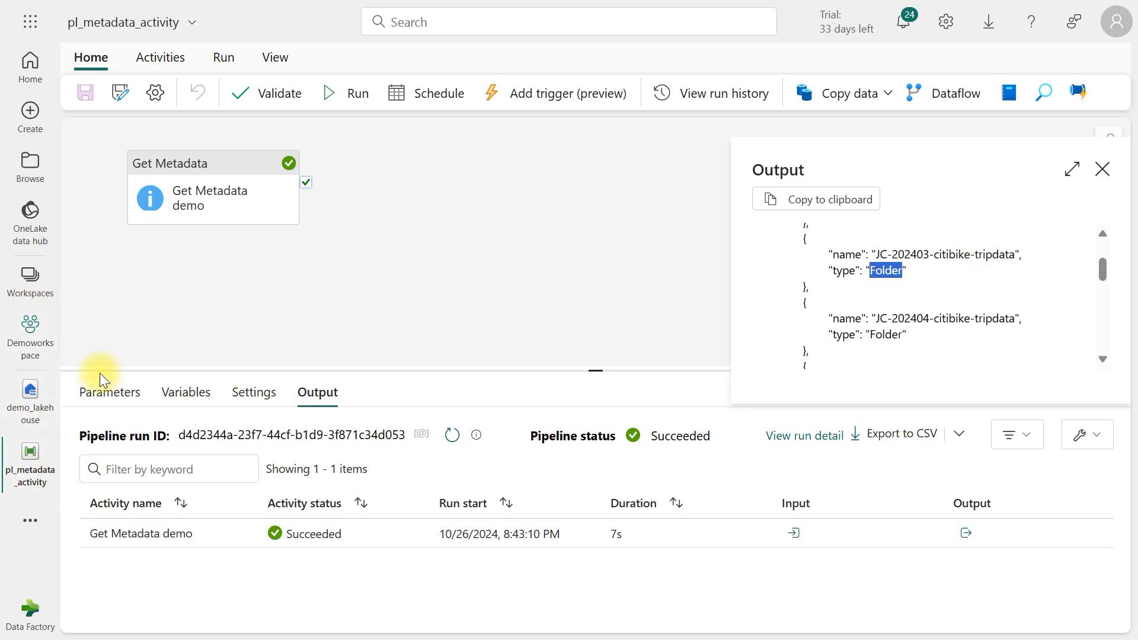
scroll(948, 336, "down", 2)
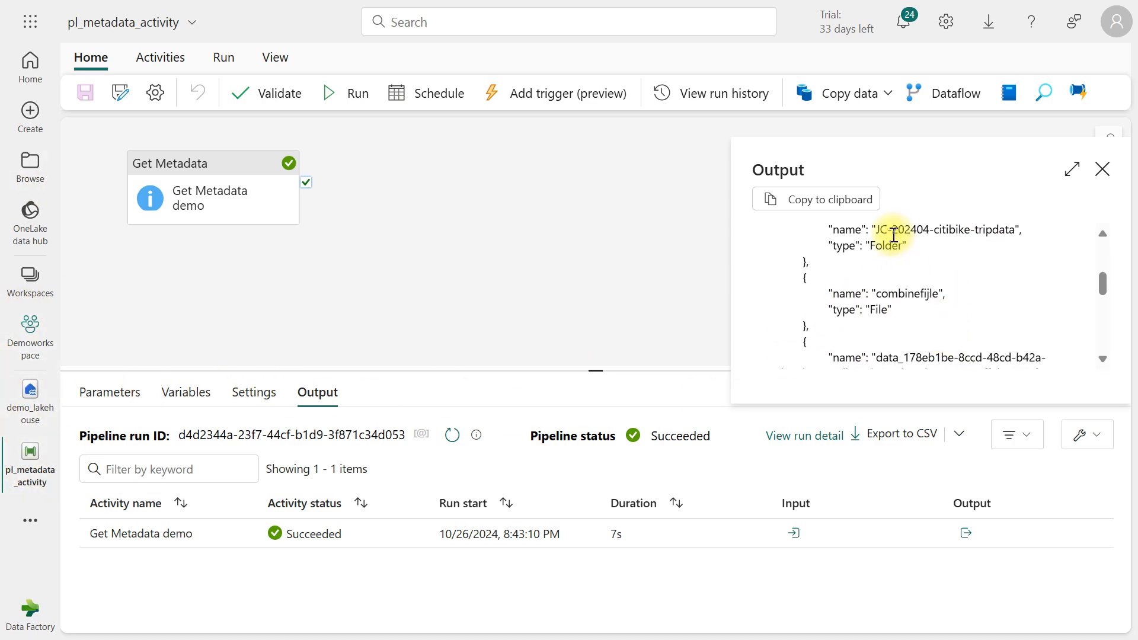
triple_click(887, 305)
left_click(887, 305)
scroll(919, 324, "down", 5)
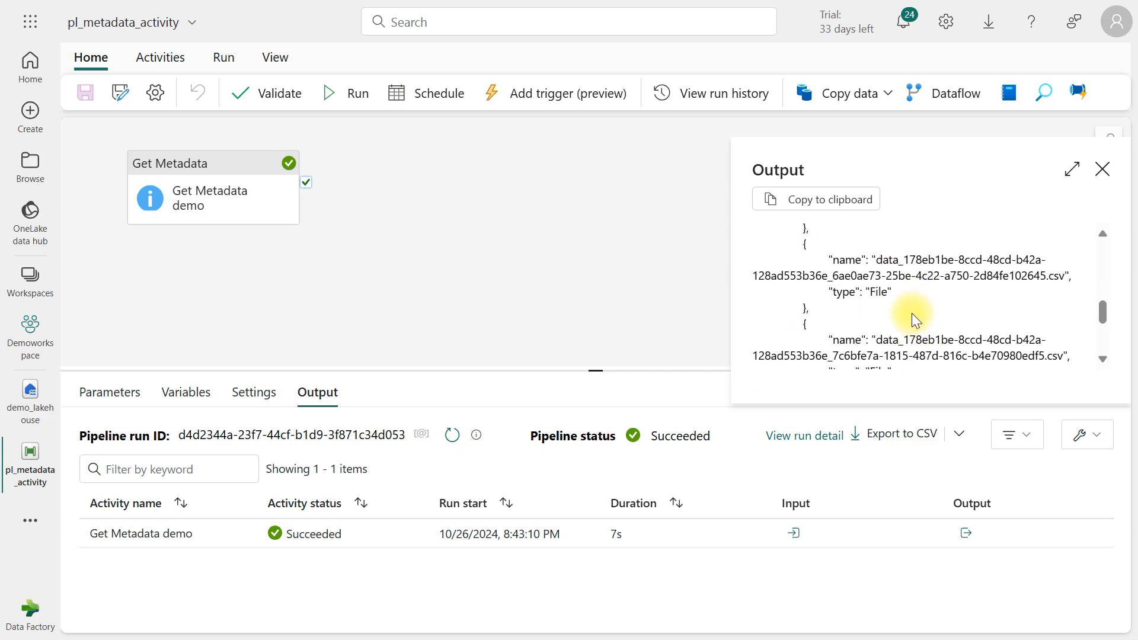
left_click_drag(872, 260, 1051, 281)
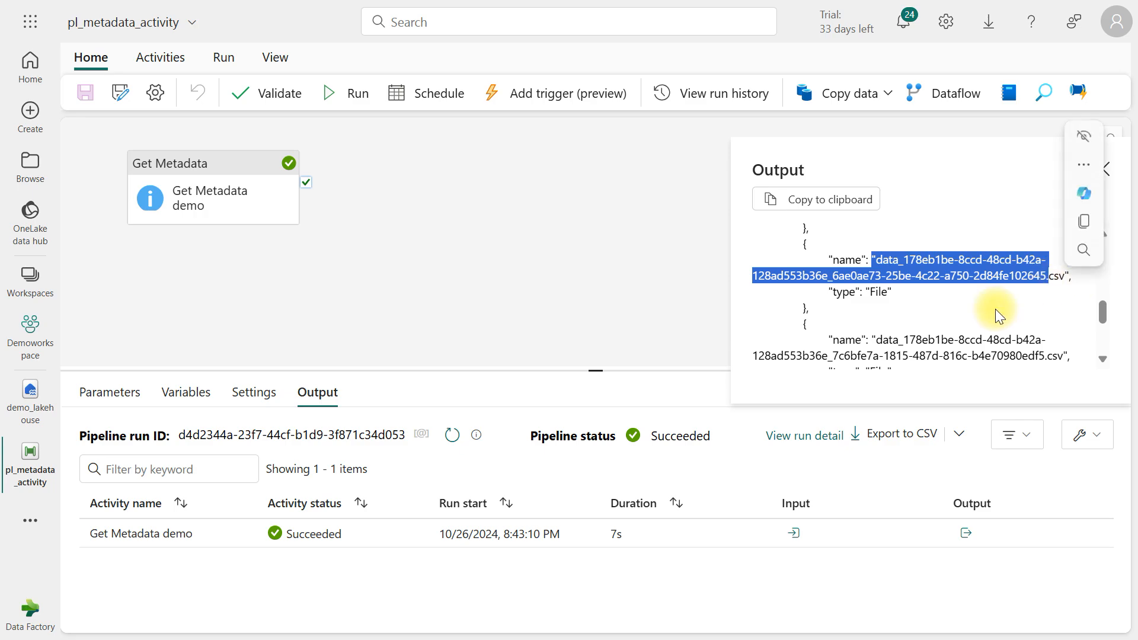
left_click(841, 296)
scroll(841, 297, "down", 2)
scroll(883, 314, "down", 1)
triple_click(883, 314)
scroll(883, 314, "up", 10)
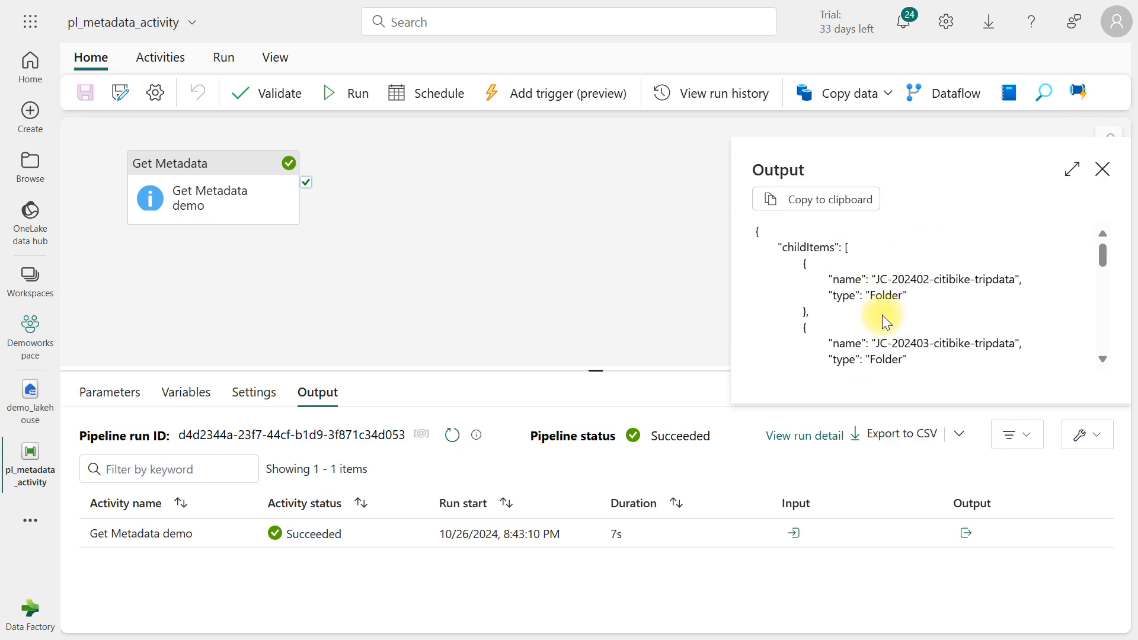
left_click(367, 276)
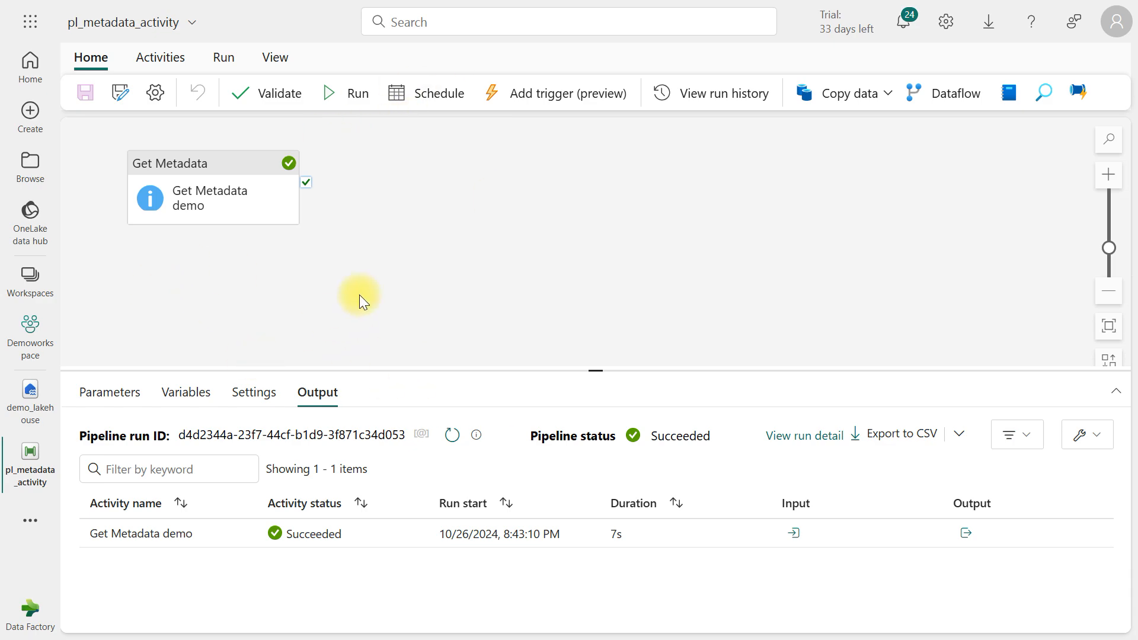
mouse_move(264, 195)
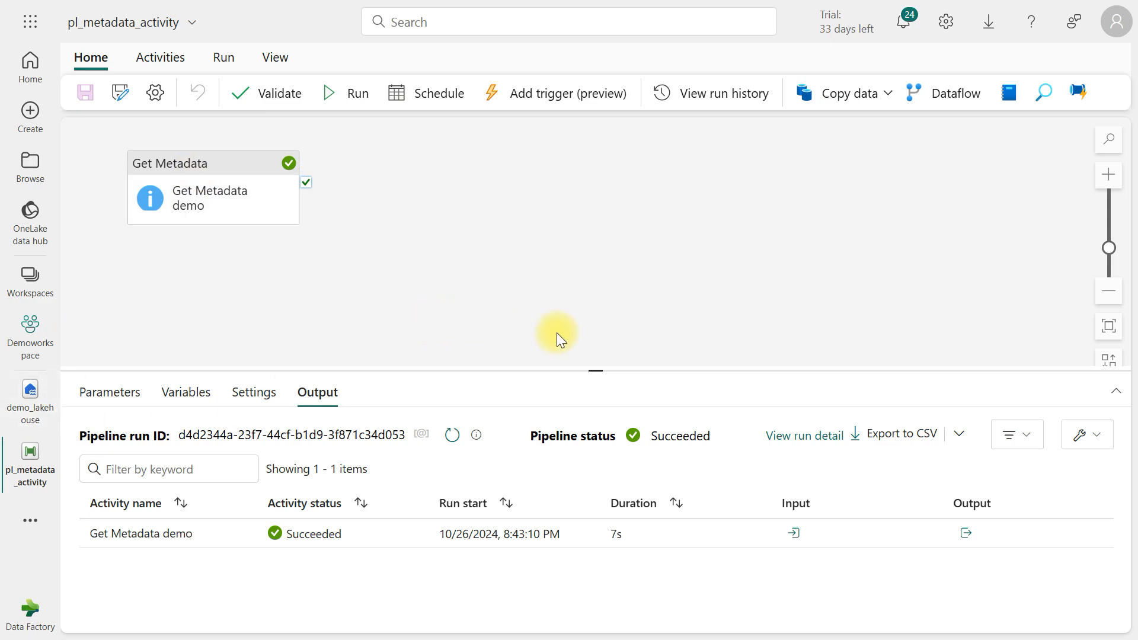
left_click_drag(592, 370, 577, 260)
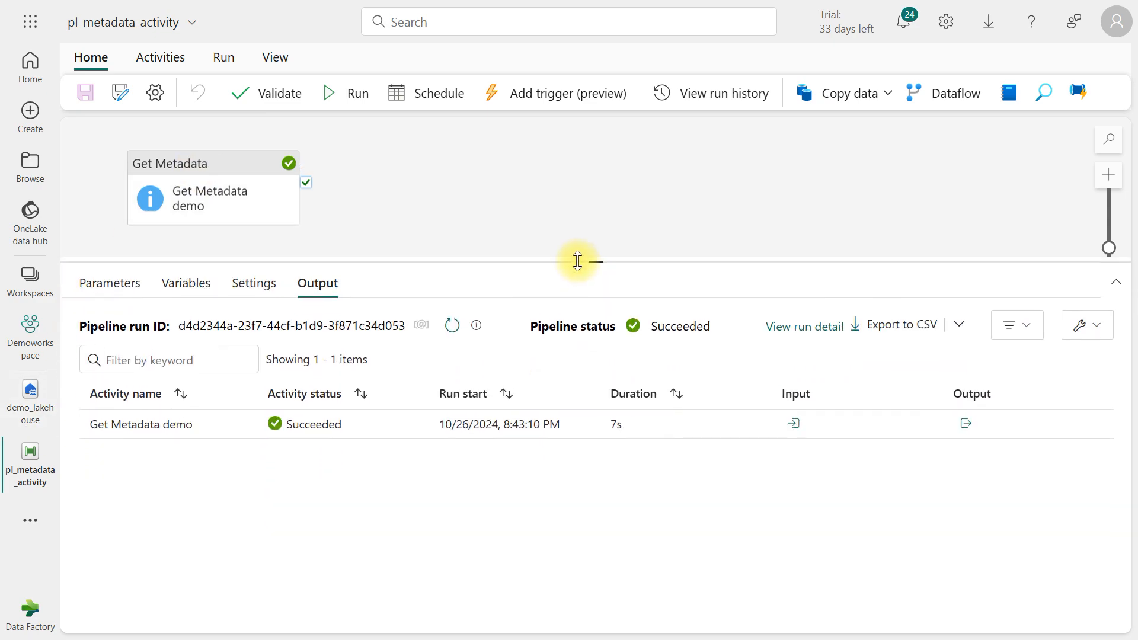